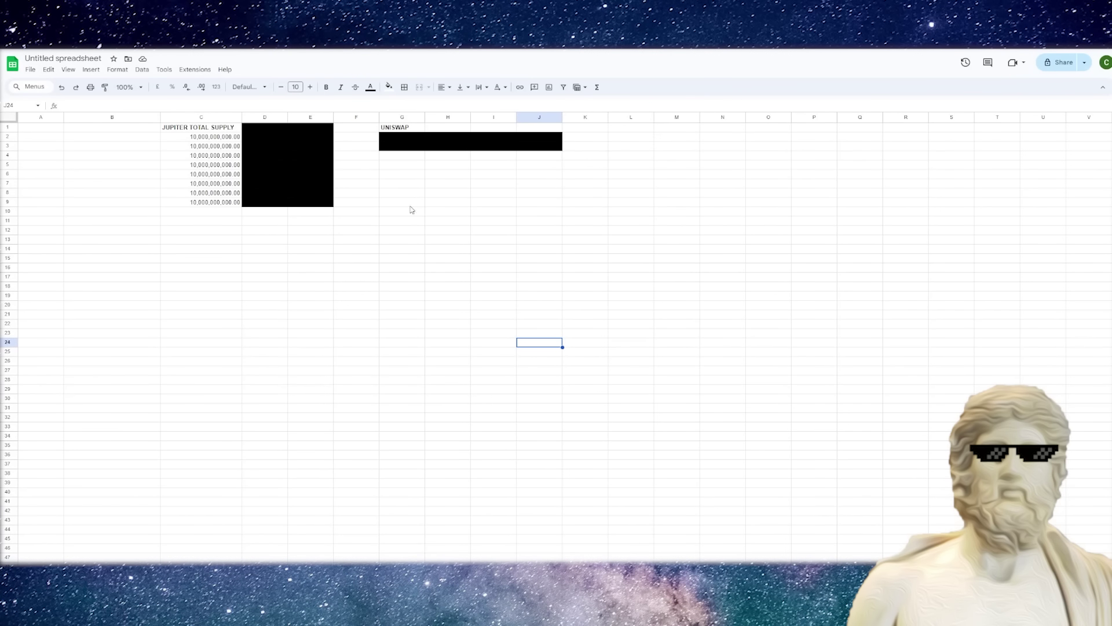
Select the entire sheet and enlarge its font size by several steps.
key(ctrl+a)
double_click(311, 87)
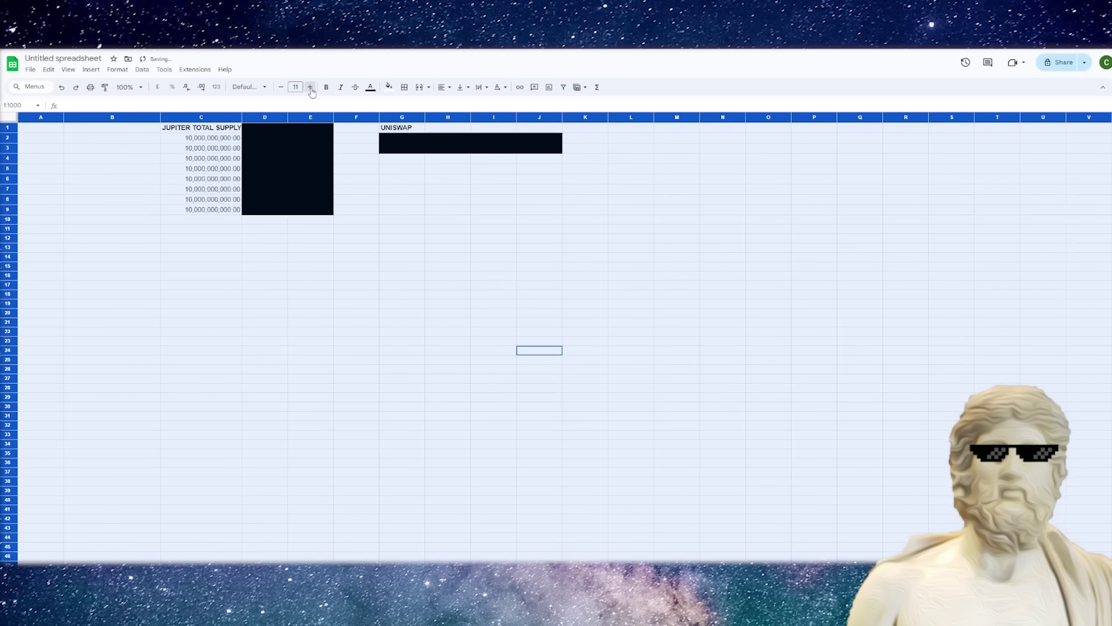
click(310, 87)
double_click(311, 87)
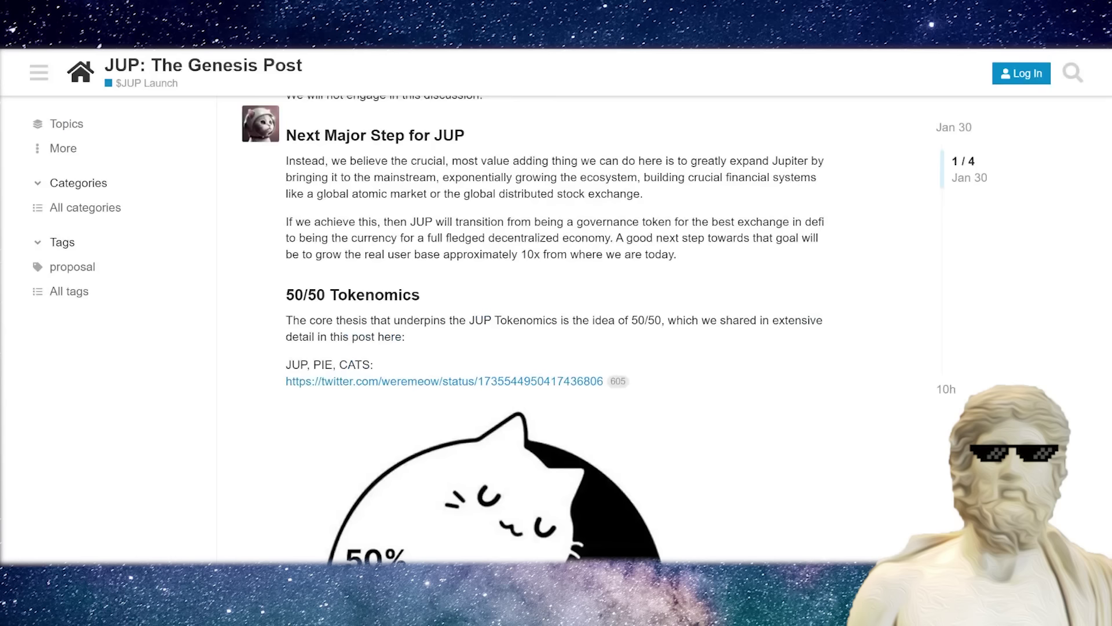
Highlight the pinned post's lines about the most used trading platform and Solana program.
scroll(474, 383, up, 5)
scroll(474, 383, up, 6)
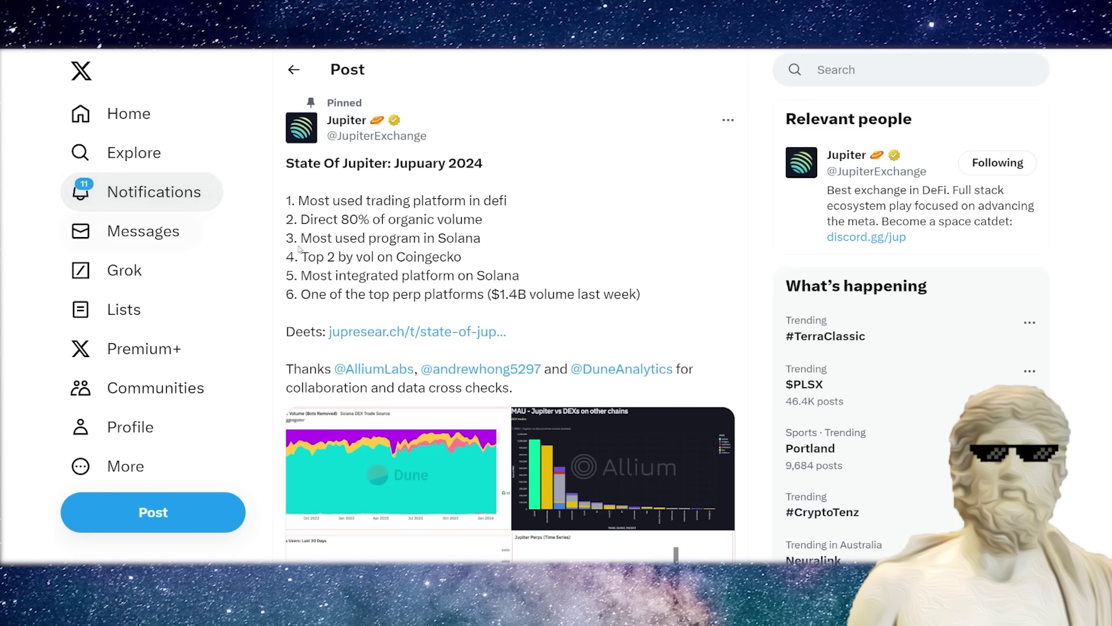
drag(514, 243, 278, 235)
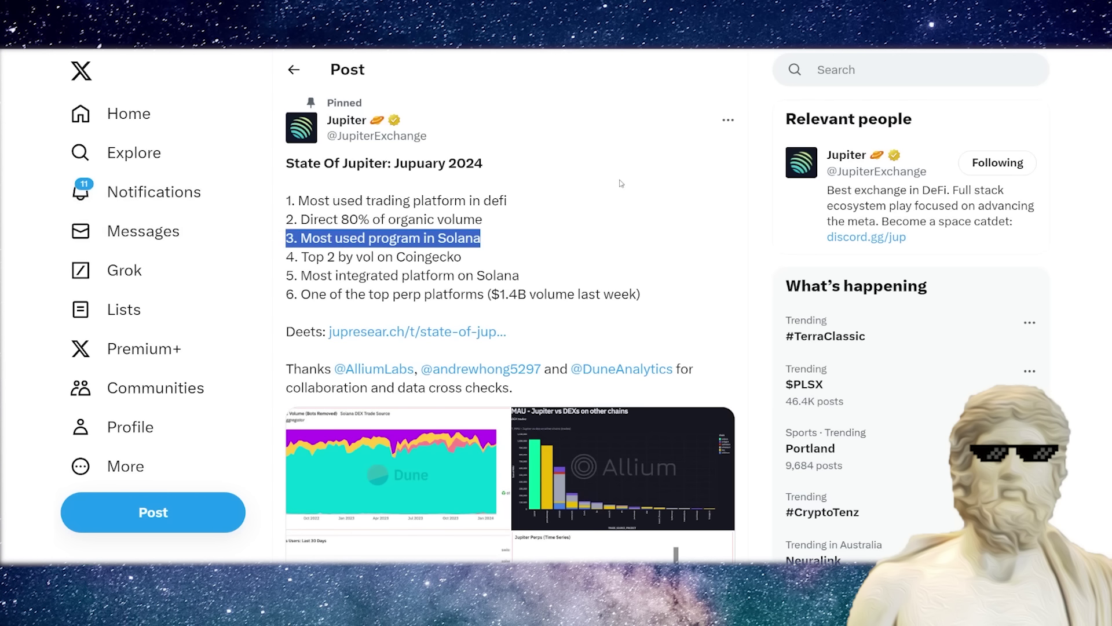
drag(600, 197, 385, 186)
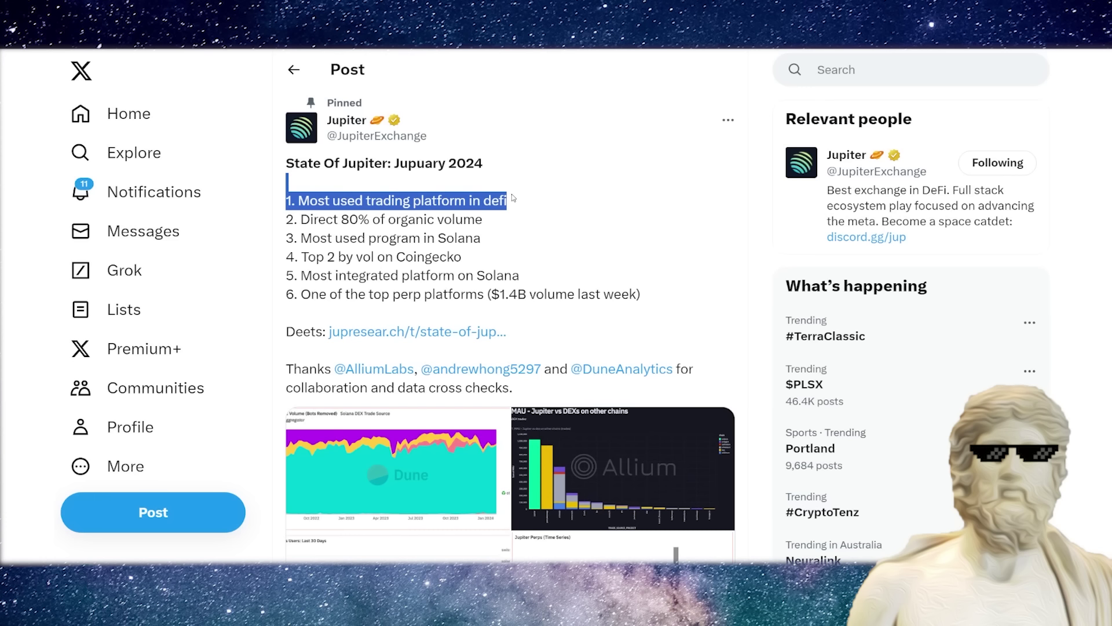
Open Jupiter's X profile and scroll through its feed.
click(347, 120)
scroll(411, 234, down, 5)
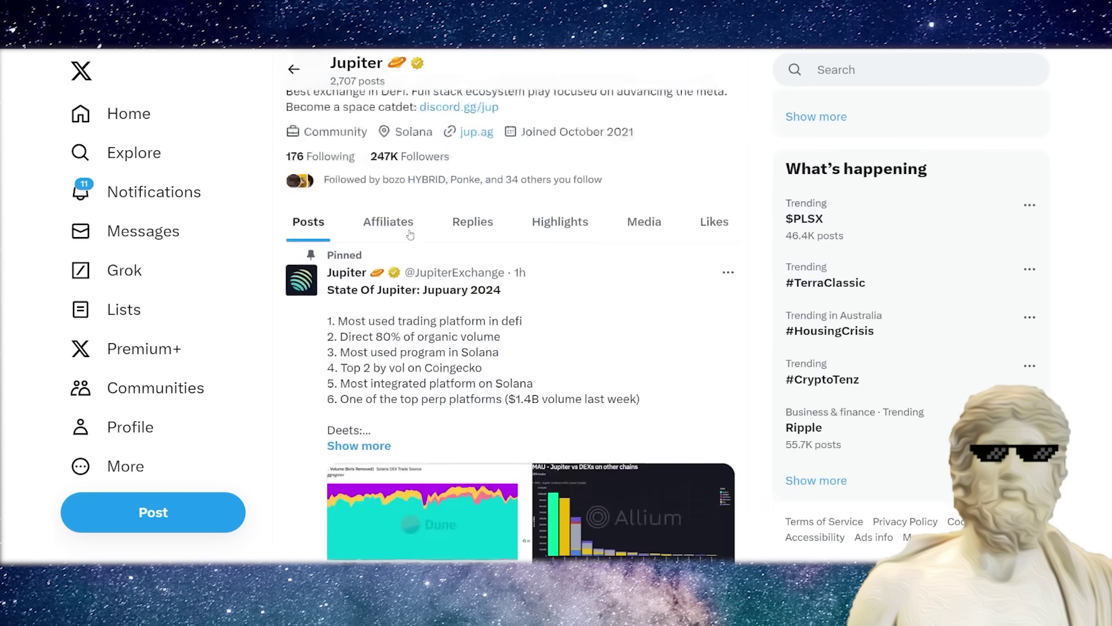
scroll(410, 234, down, 2)
scroll(410, 234, down, 5)
scroll(410, 234, down, 5)
scroll(408, 212, up, 5)
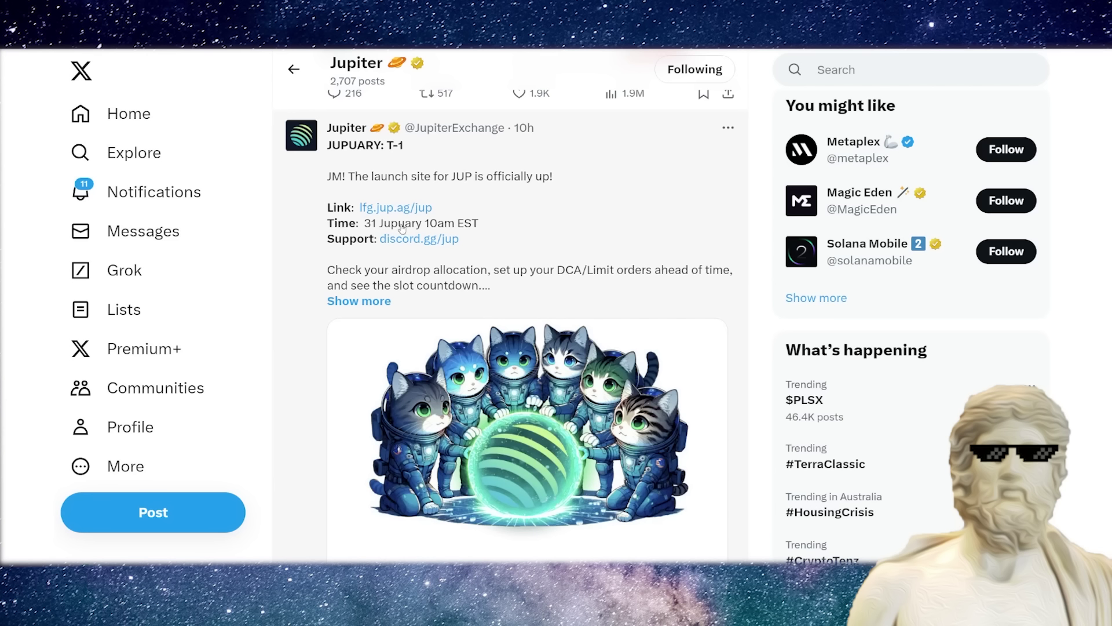
Open the JUPUARY: T-1 launch site post and scroll through its replies.
click(606, 229)
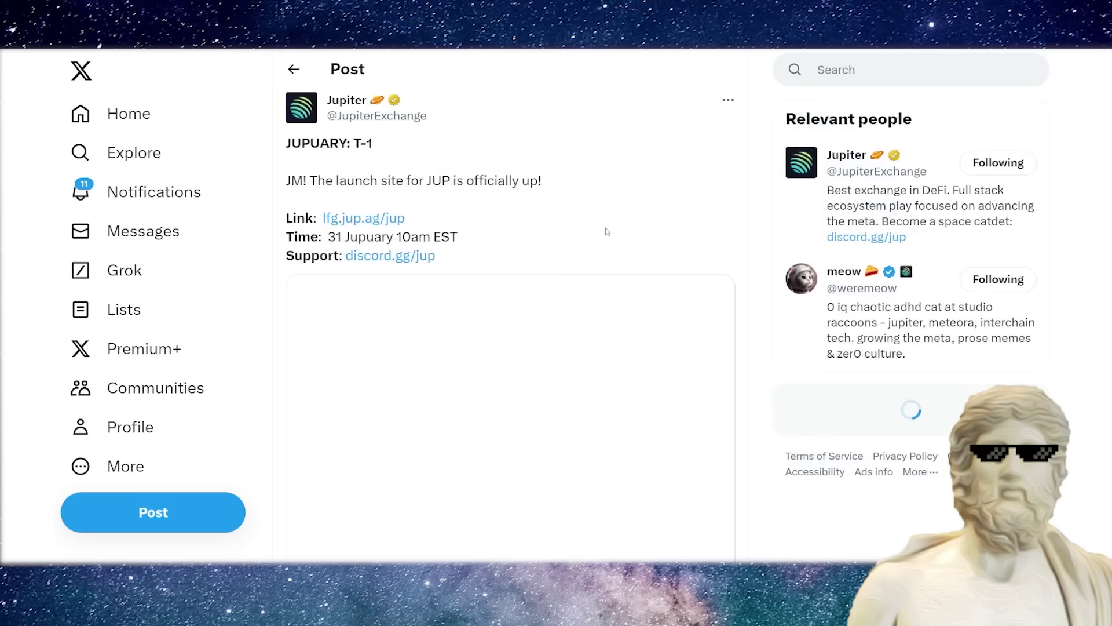
scroll(513, 234, down, 5)
scroll(464, 254, down, 2)
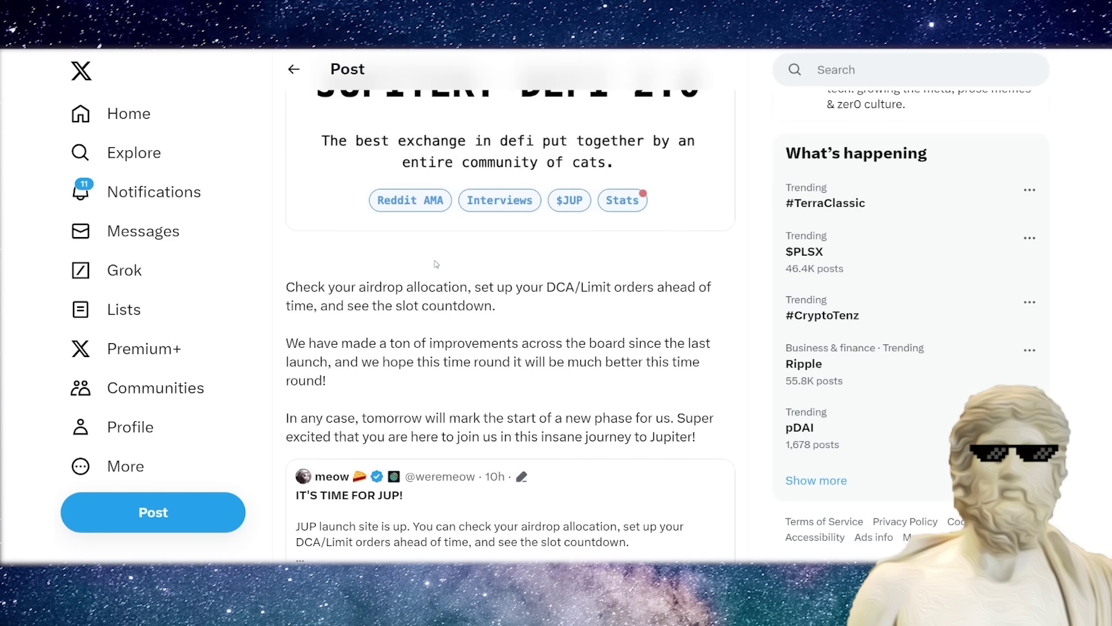
scroll(435, 263, down, 3)
scroll(436, 263, down, 5)
scroll(436, 262, down, 5)
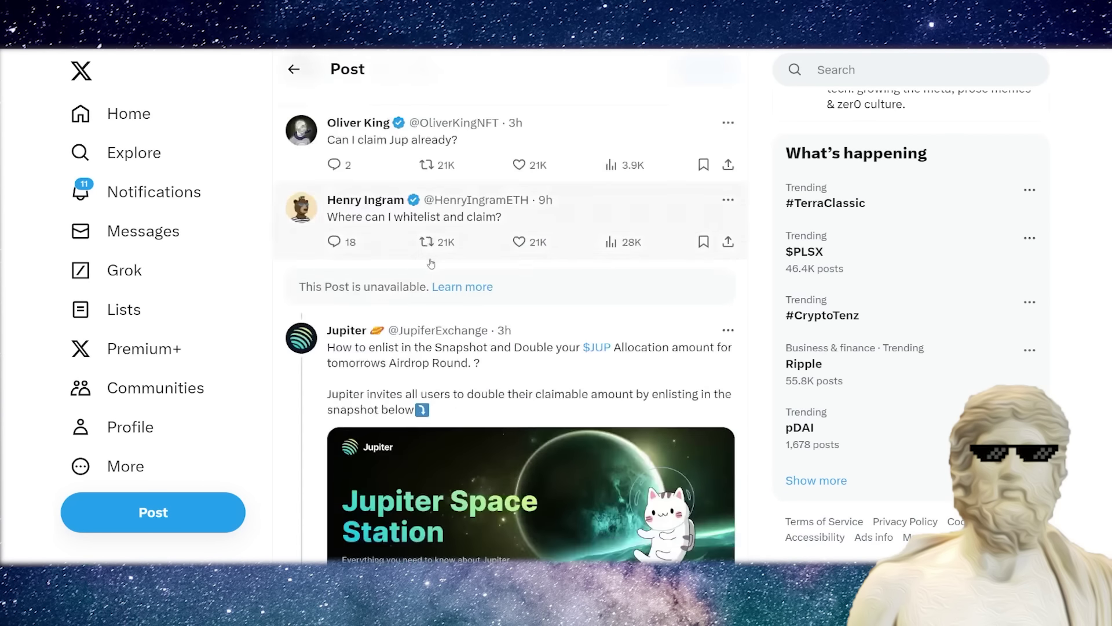
scroll(436, 262, up, 15)
scroll(458, 324, down, 5)
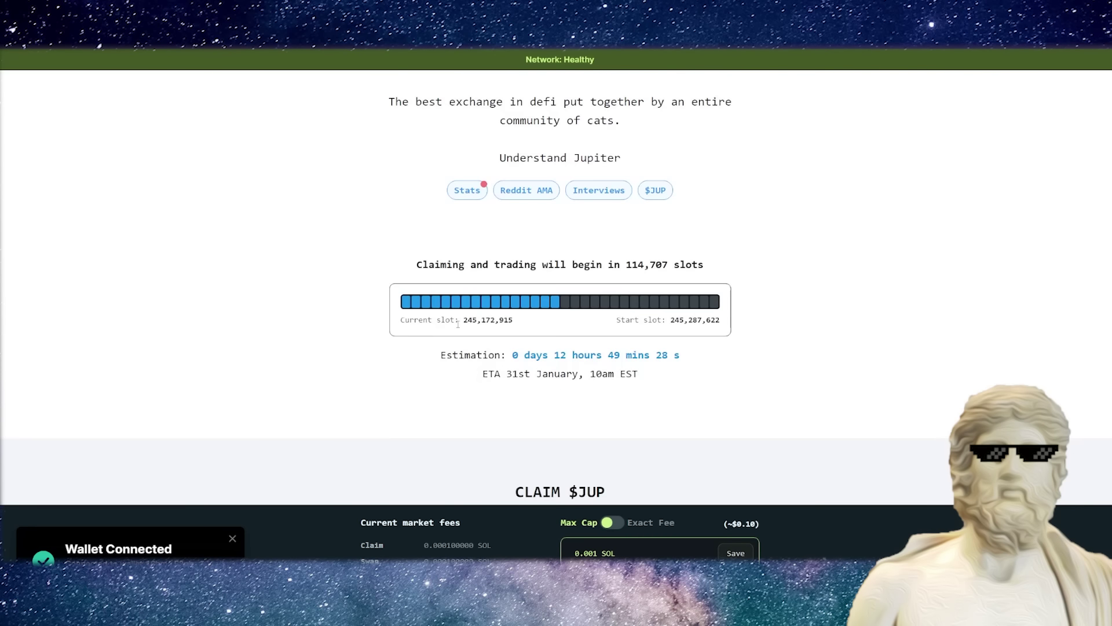
scroll(458, 325, up, 1)
scroll(459, 328, up, 2)
scroll(457, 328, up, 1)
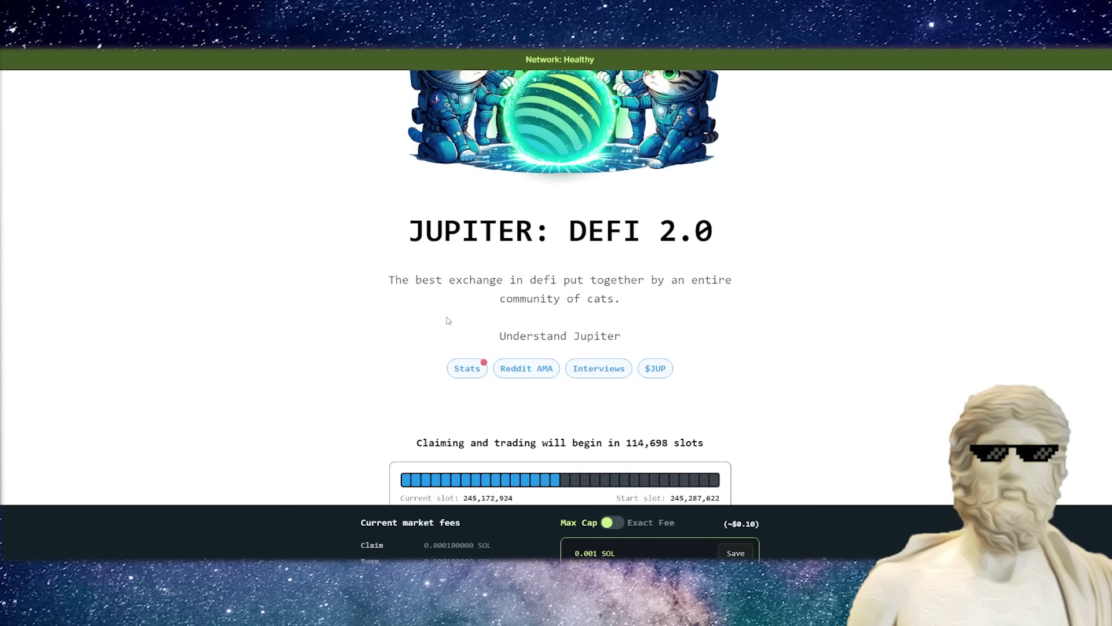
scroll(399, 285, down, 3)
scroll(397, 282, down, 5)
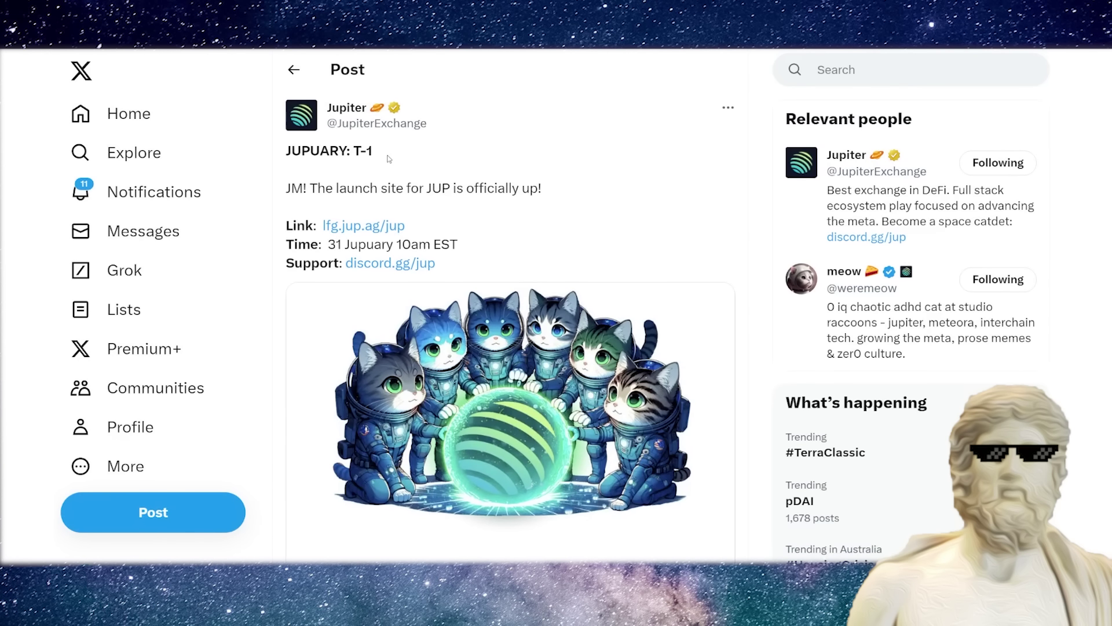
scroll(389, 158, down, 10)
scroll(383, 160, down, 3)
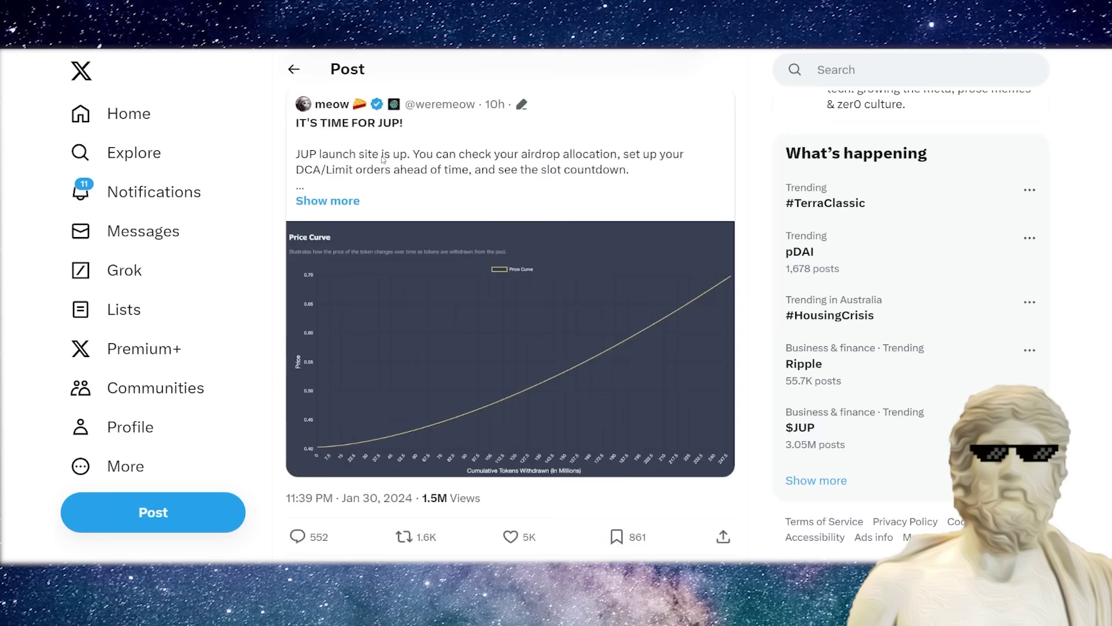
scroll(383, 160, down, 7)
scroll(379, 161, up, 3)
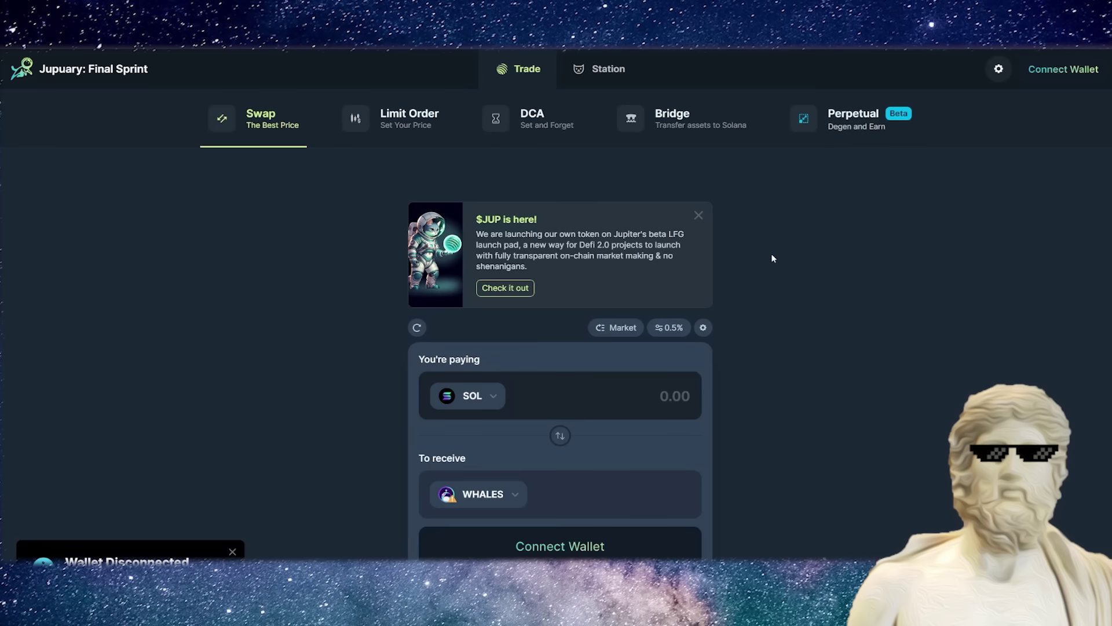
scroll(771, 252, down, 2)
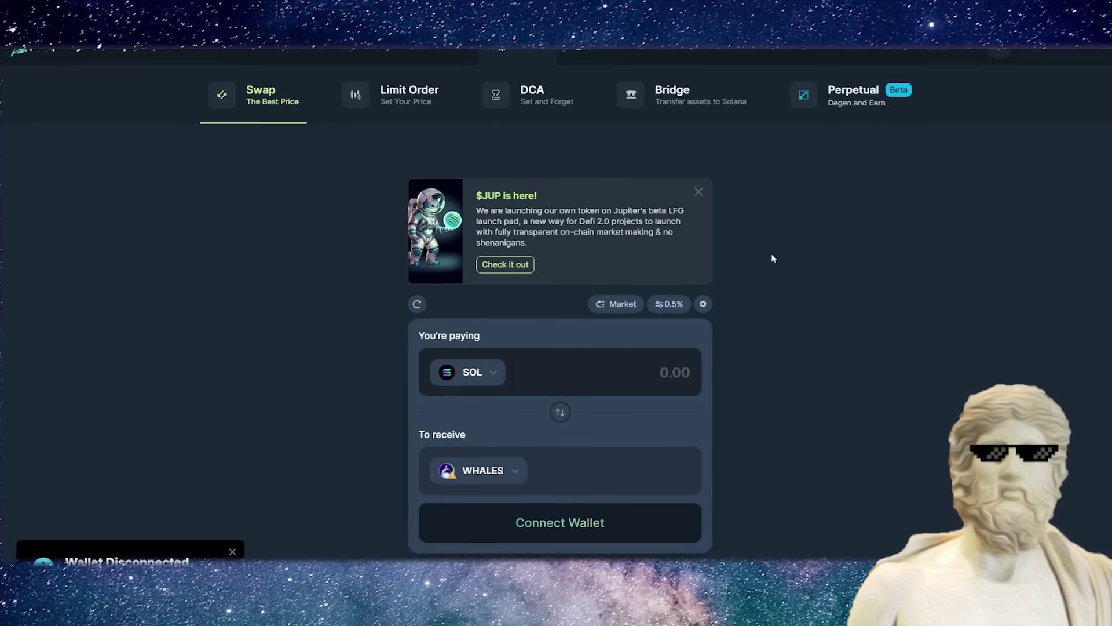
scroll(770, 257, up, 2)
scroll(766, 249, down, 1)
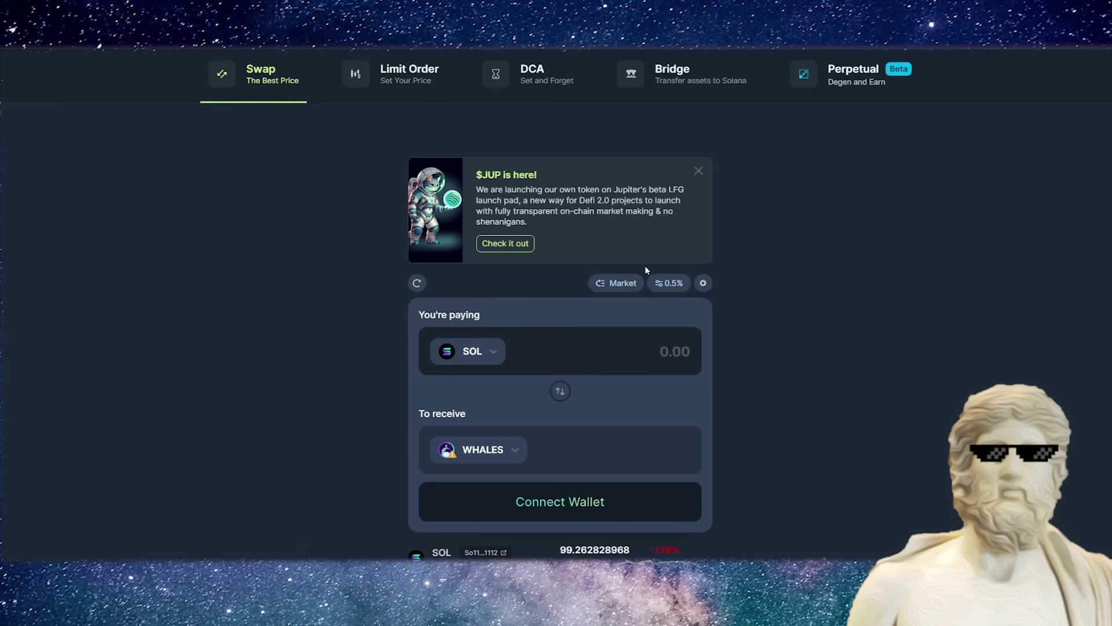
click(561, 393)
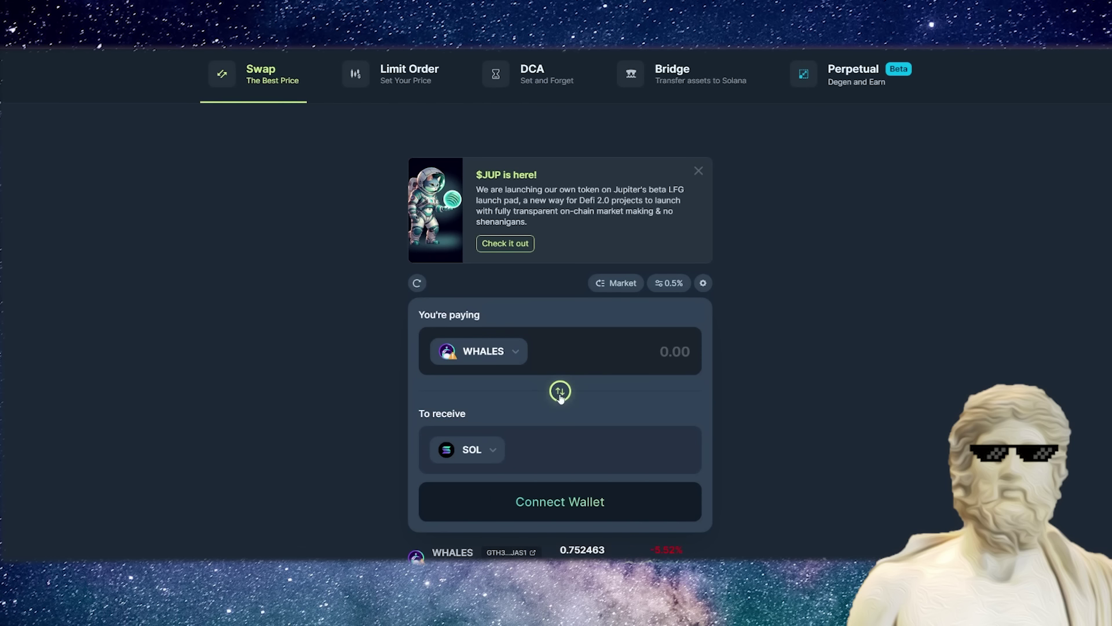
click(560, 393)
click(560, 392)
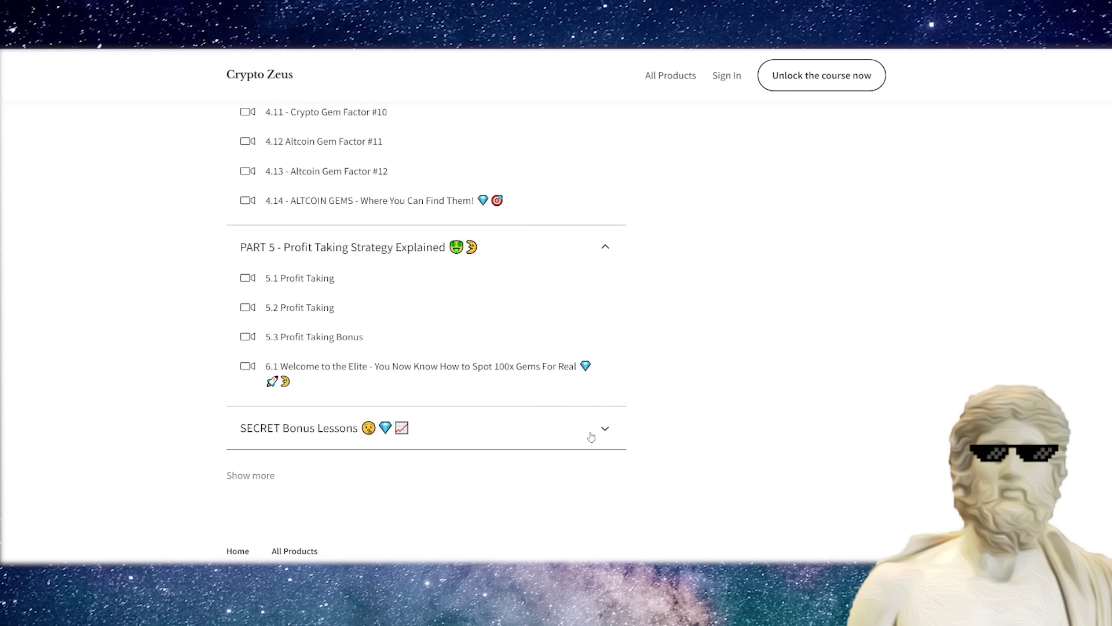
Expand SECRET Bonus Lessons and highlight the Jupiter DEX trading tutorial title.
click(597, 432)
scroll(377, 408, down, 1)
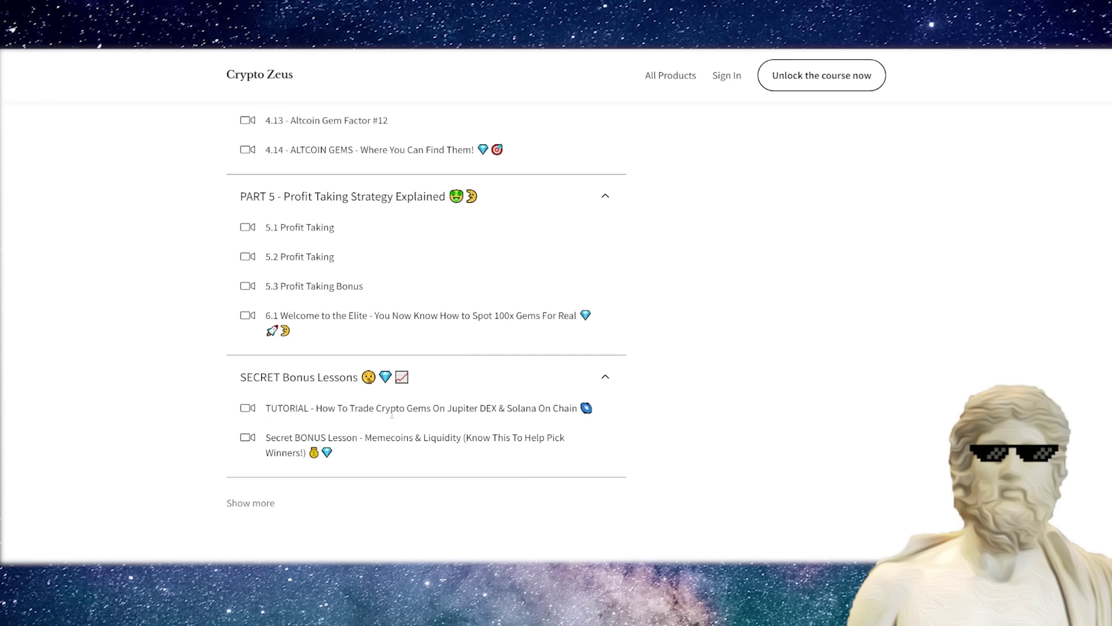
drag(376, 408, 674, 425)
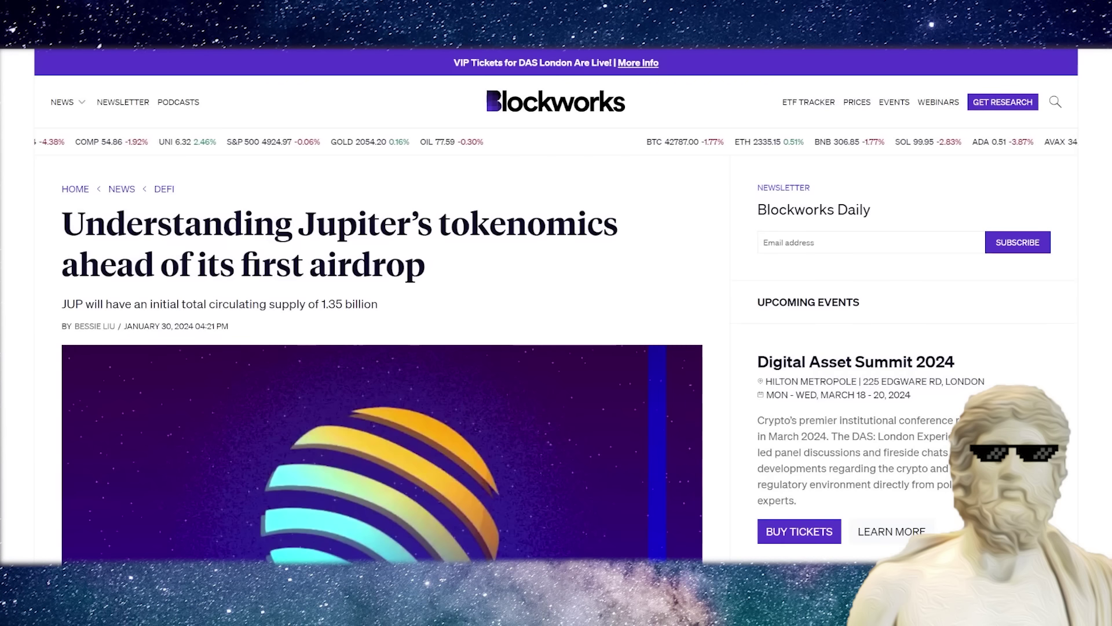
Highlight Jupiter's $406 million daily volume and the Uniswap v2/v3 volume comparison.
scroll(278, 203, down, 1)
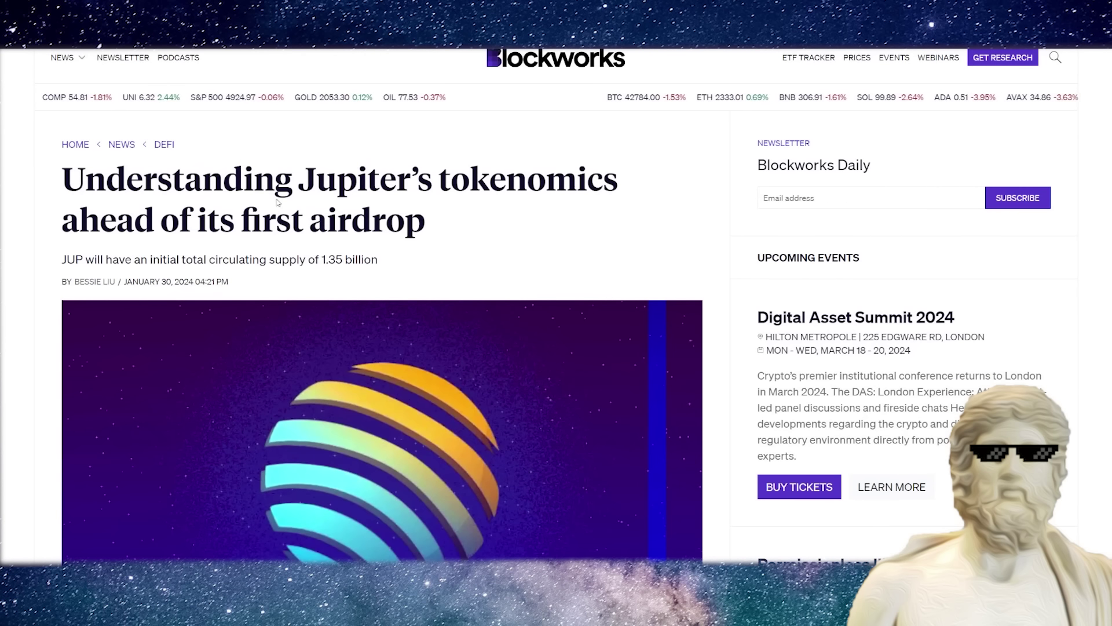
scroll(275, 201, down, 5)
scroll(273, 201, down, 7)
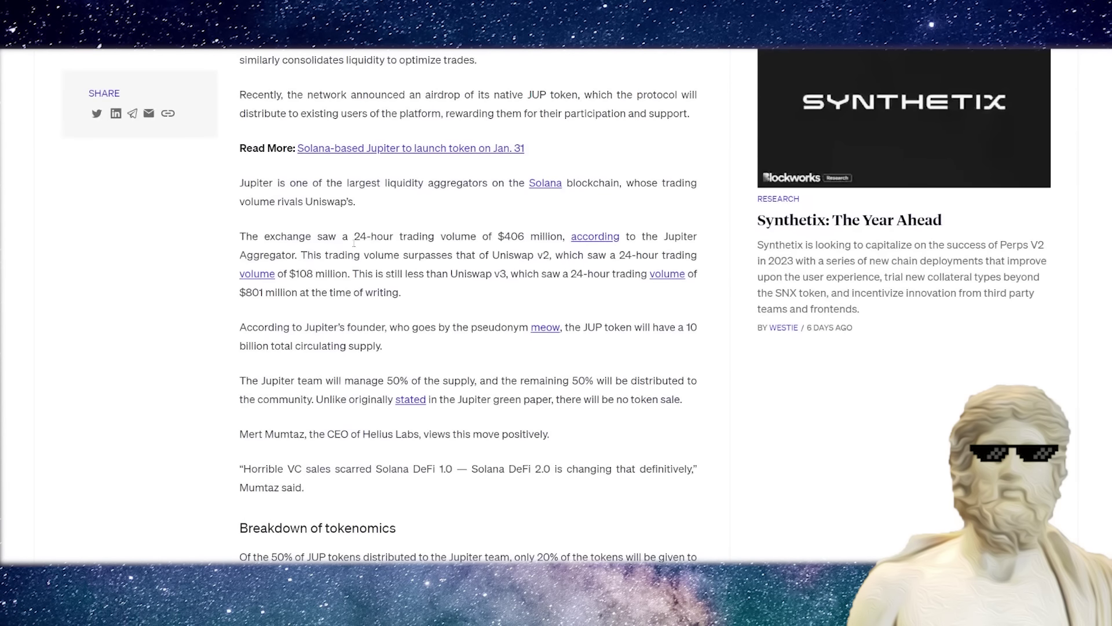
drag(318, 238, 487, 243)
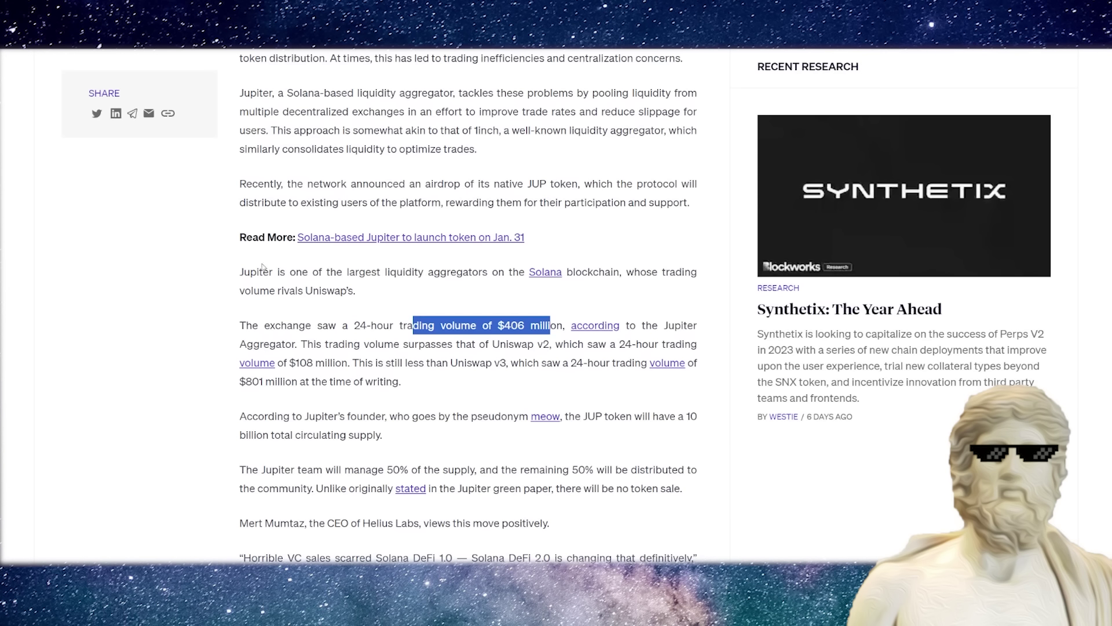
scroll(270, 255, down, 1)
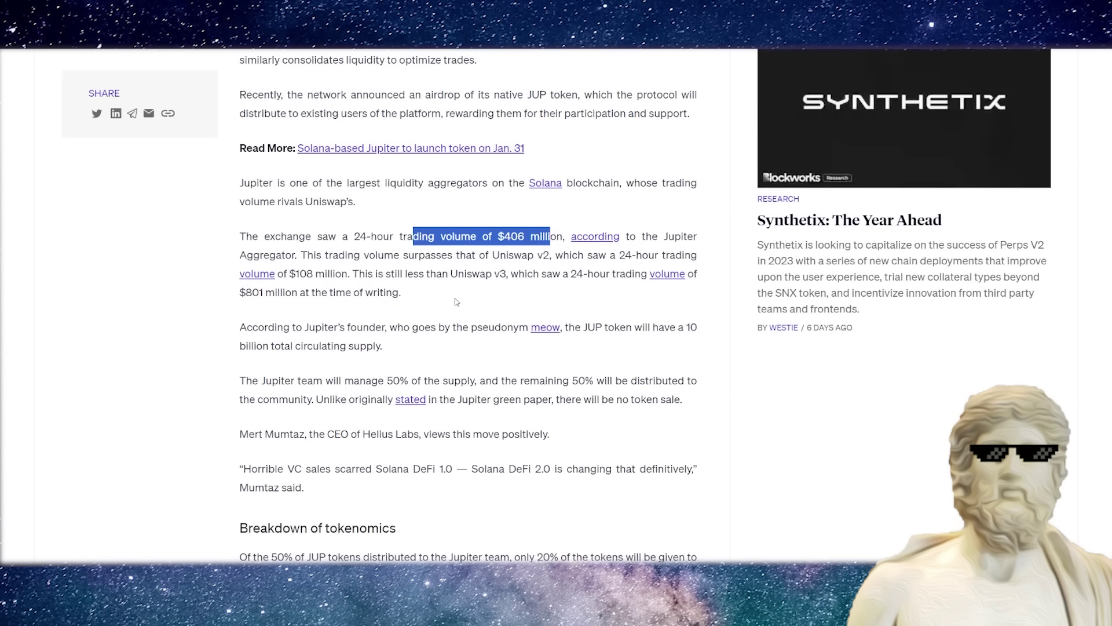
drag(454, 301, 240, 271)
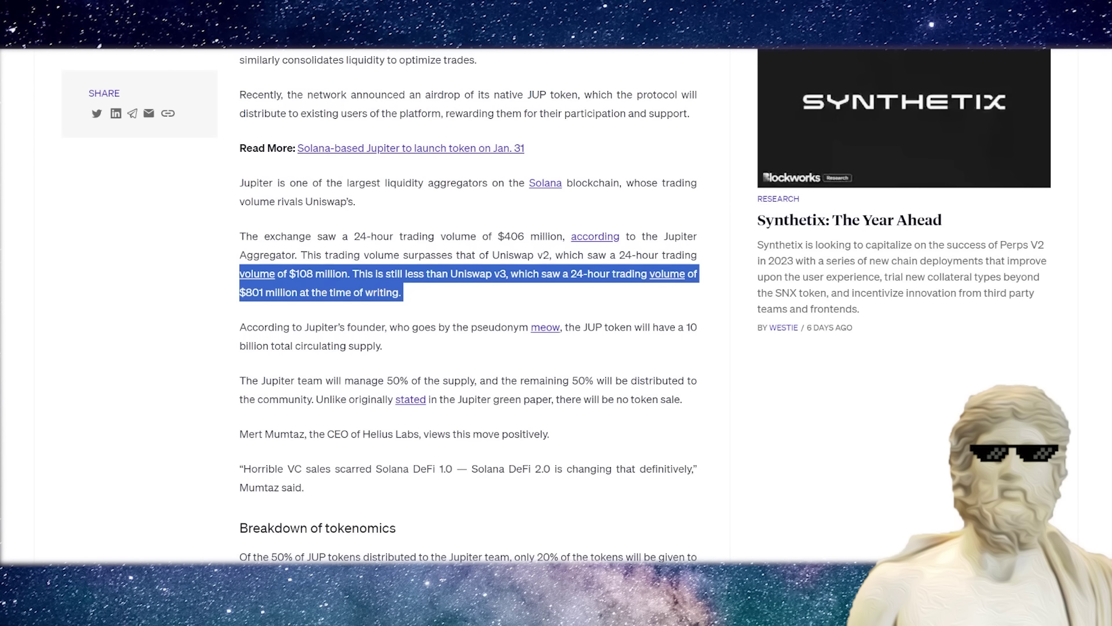
scroll(679, 90, up, 3)
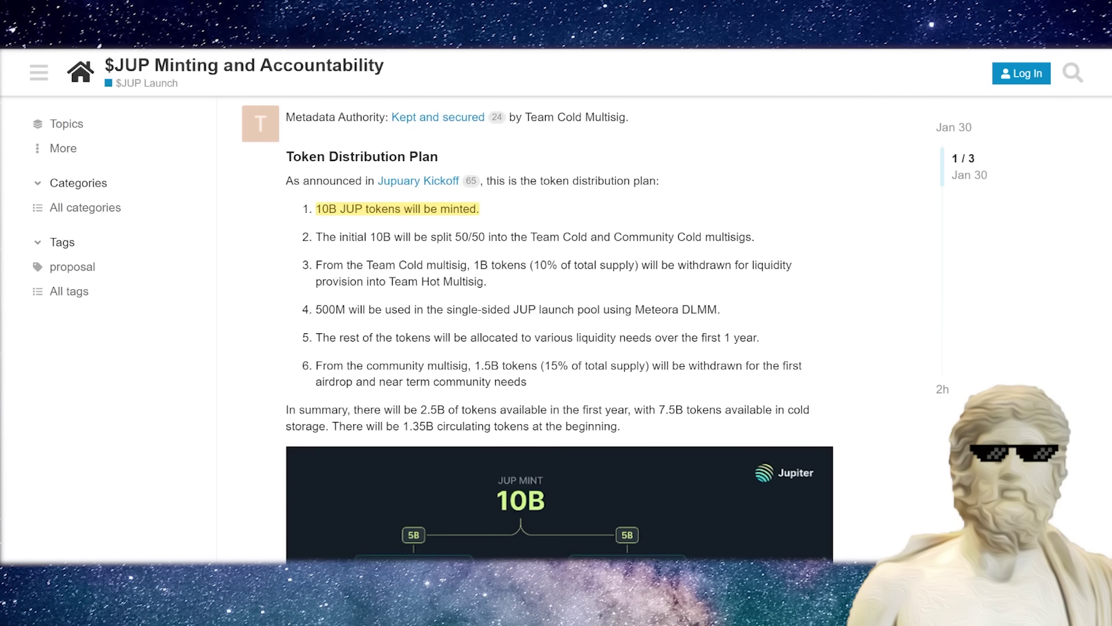
Highlight the 'Tokens Minted: 10 Billion' line in the forum post.
scroll(526, 199, up, 6)
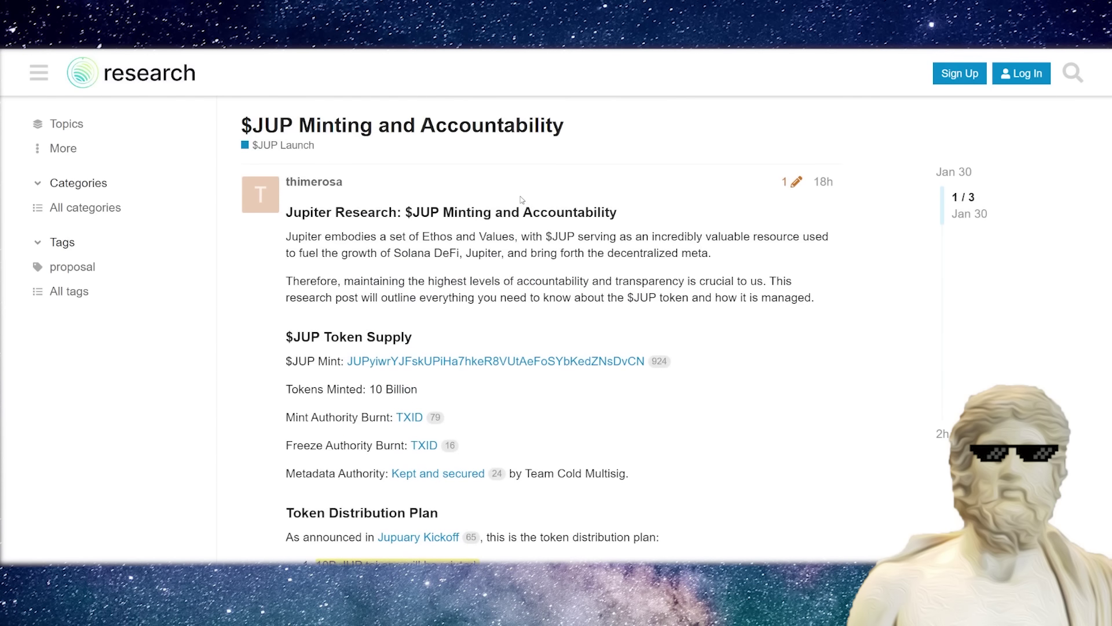
scroll(497, 189, down, 2)
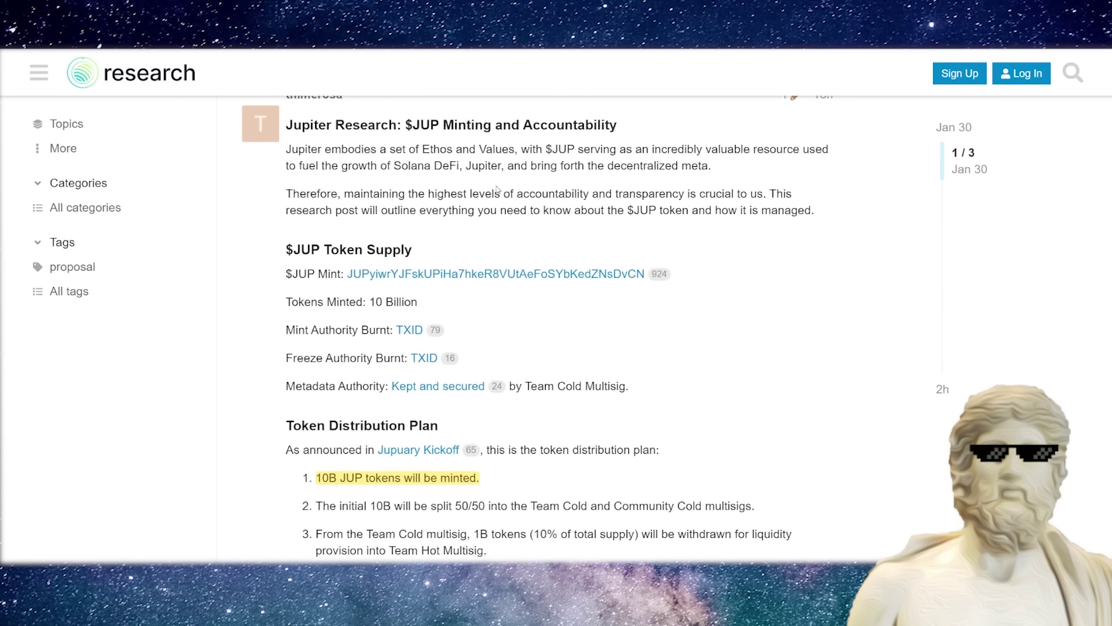
scroll(497, 186, up, 1)
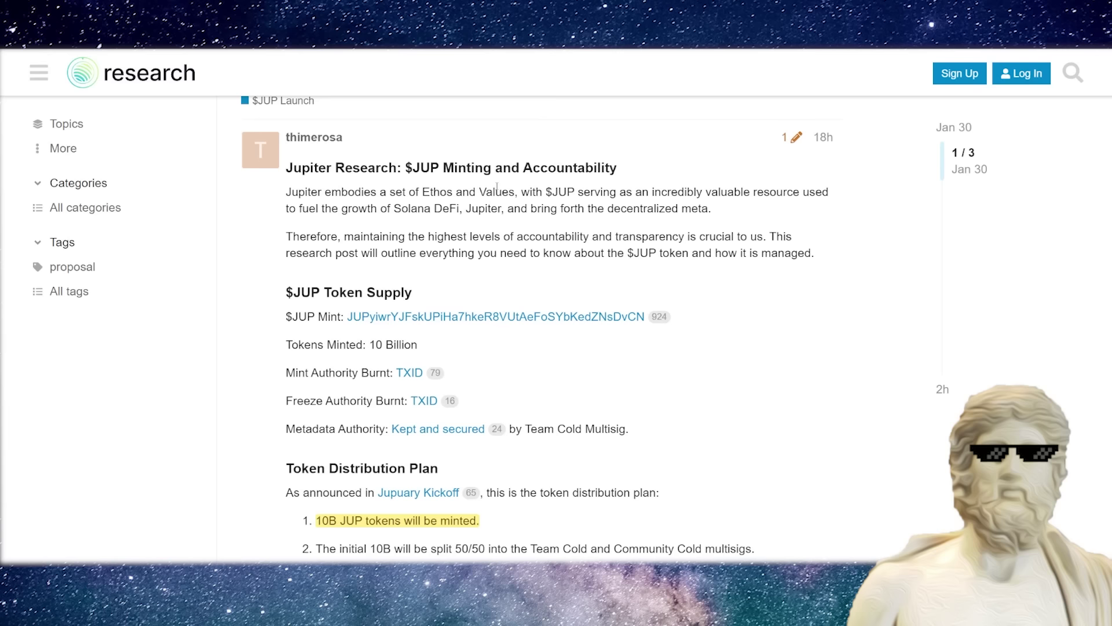
scroll(496, 186, down, 3)
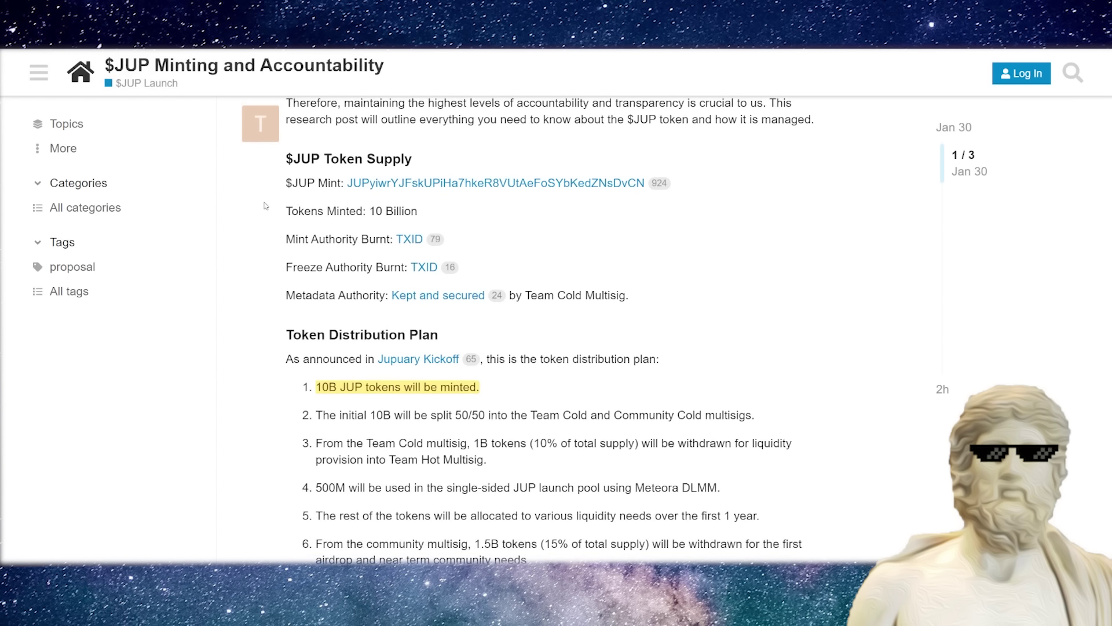
drag(511, 217, 219, 214)
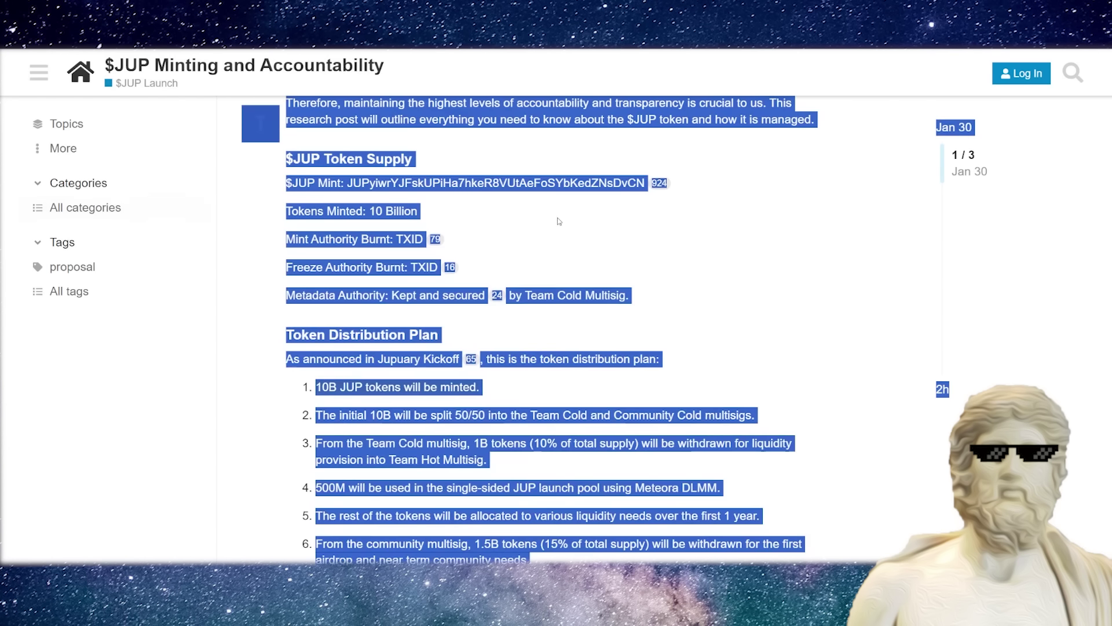
click(446, 219)
drag(446, 219, 272, 213)
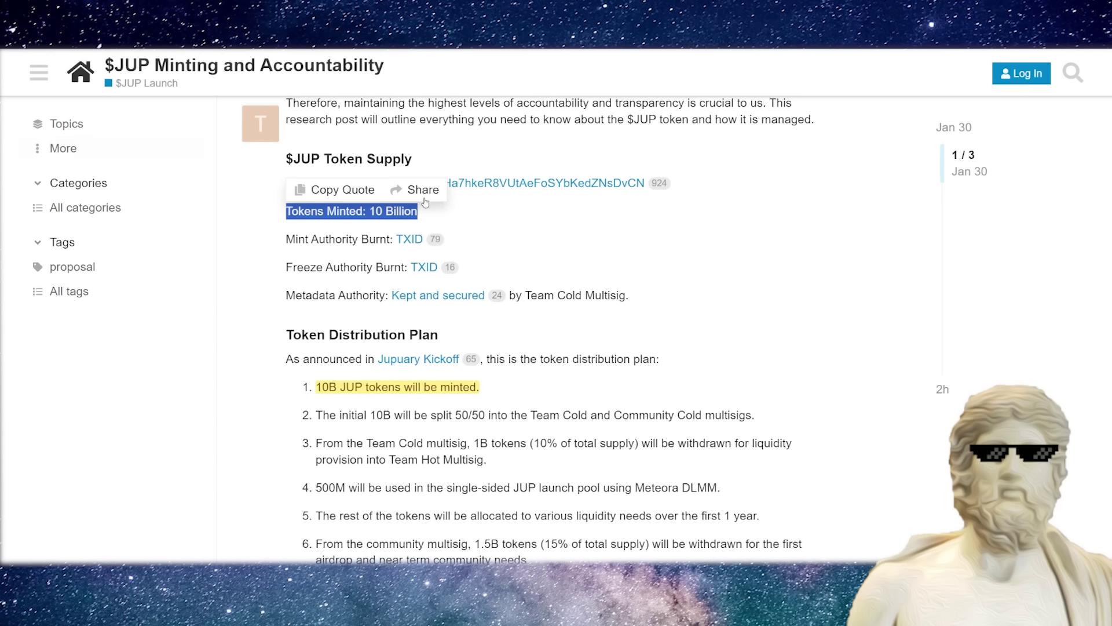
Highlight 'Team Cold' in the 50/50 distribution split line.
scroll(499, 271, down, 1)
scroll(499, 271, down, 1)
scroll(498, 271, down, 2)
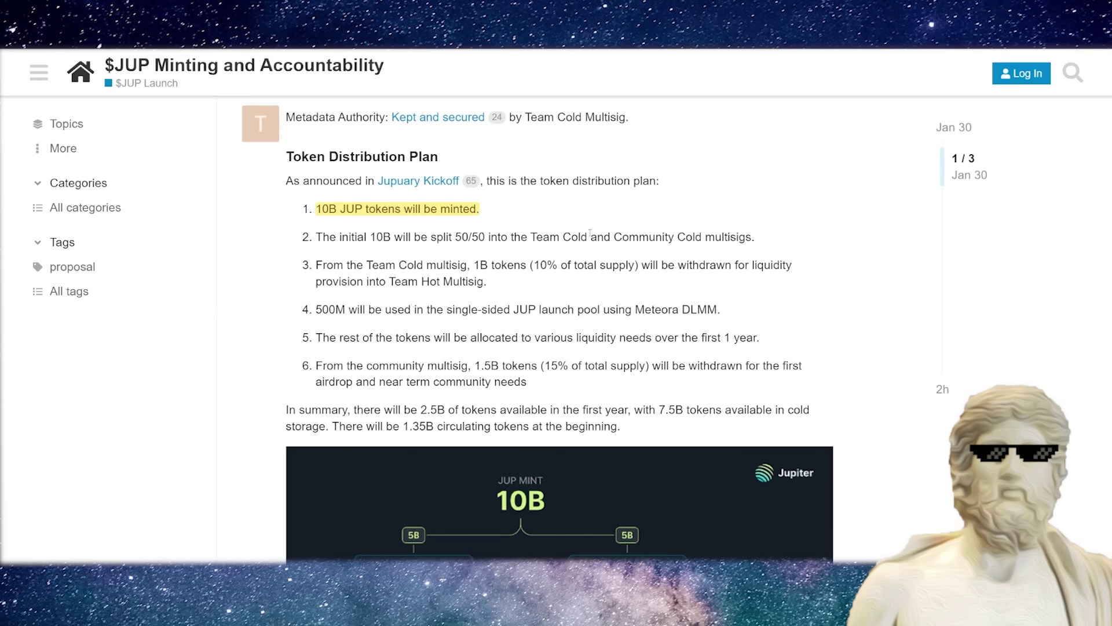
drag(590, 234, 521, 236)
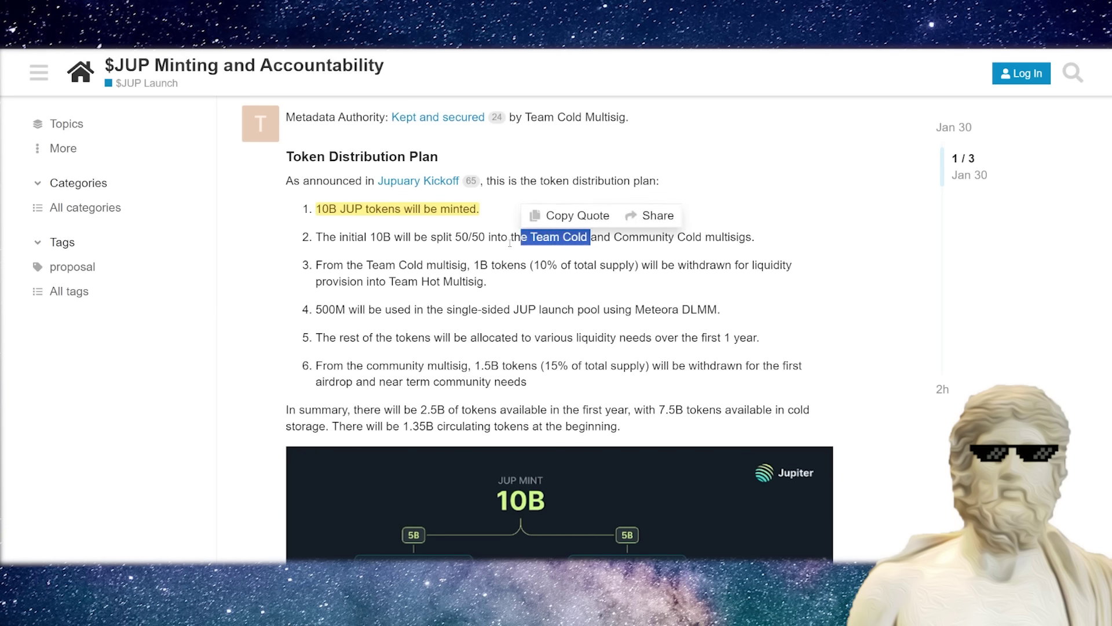
Scroll through the rest of the $JUP distribution plan.
scroll(509, 244, down, 1)
scroll(510, 243, down, 1)
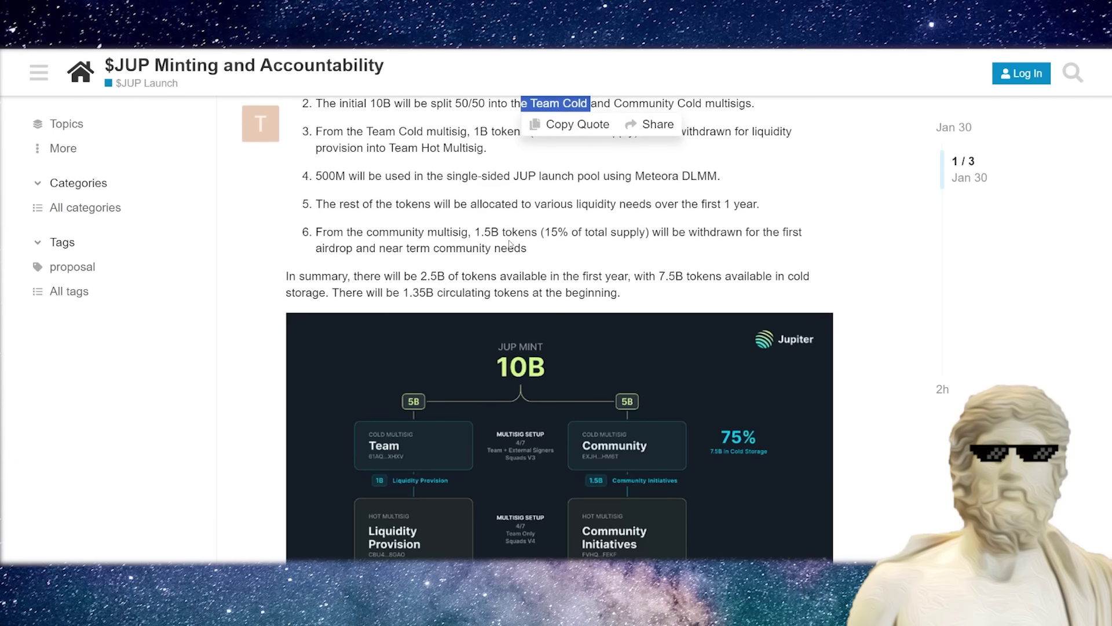
scroll(502, 232, down, 1)
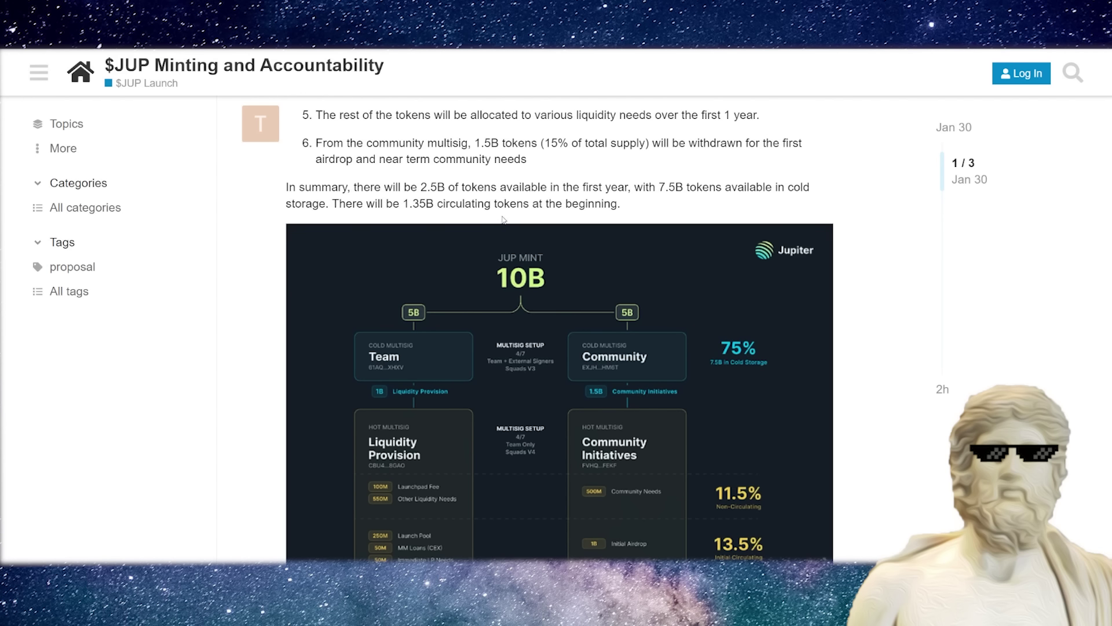
scroll(503, 219, down, 2)
scroll(503, 220, down, 5)
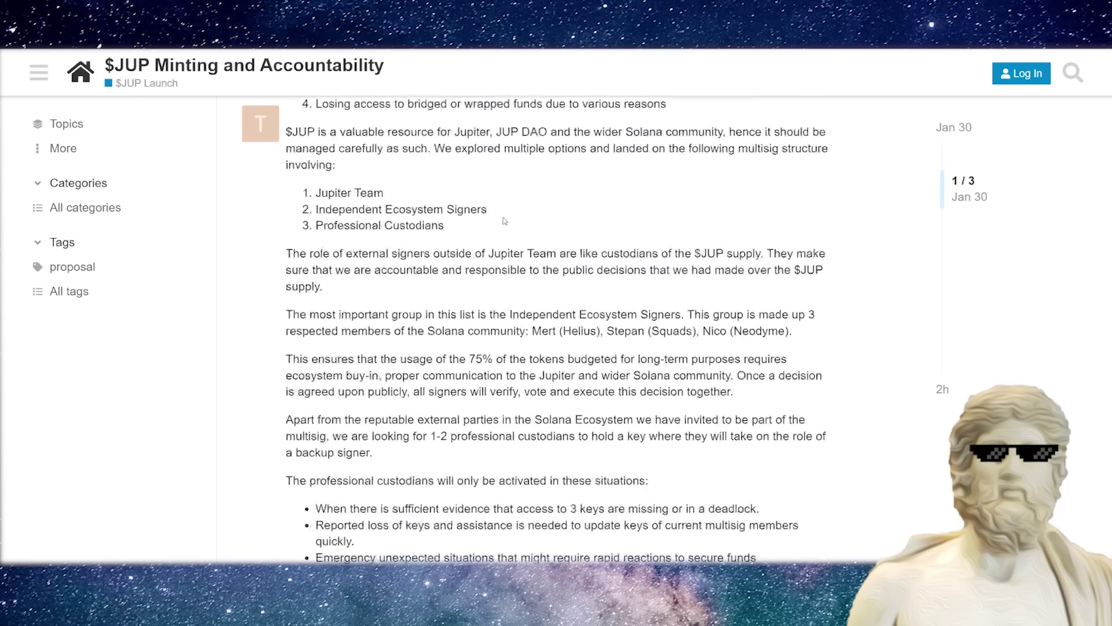
scroll(503, 220, down, 5)
scroll(503, 219, down, 5)
scroll(503, 219, up, 5)
scroll(503, 219, down, 5)
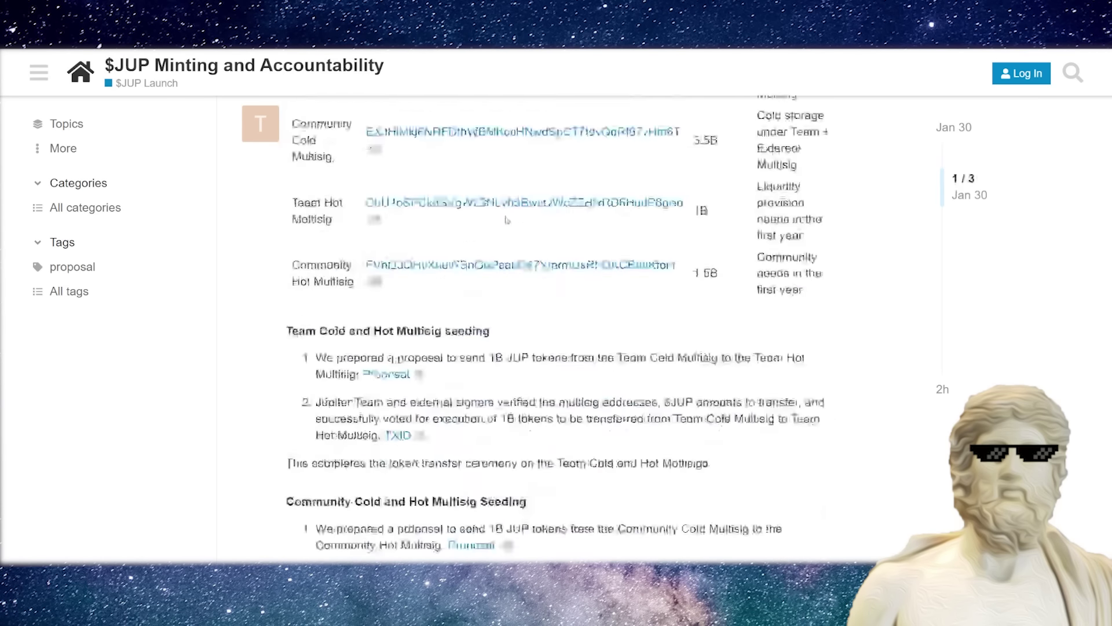
scroll(503, 220, down, 10)
scroll(503, 220, up, 10)
scroll(503, 220, up, 5)
scroll(503, 220, up, 5)
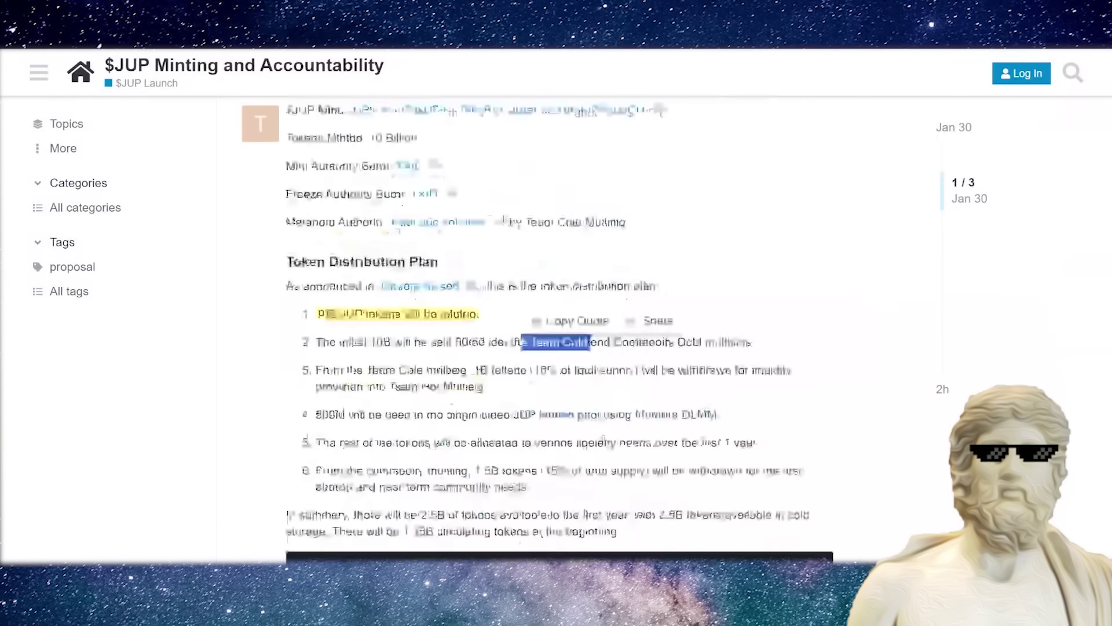
scroll(503, 219, up, 5)
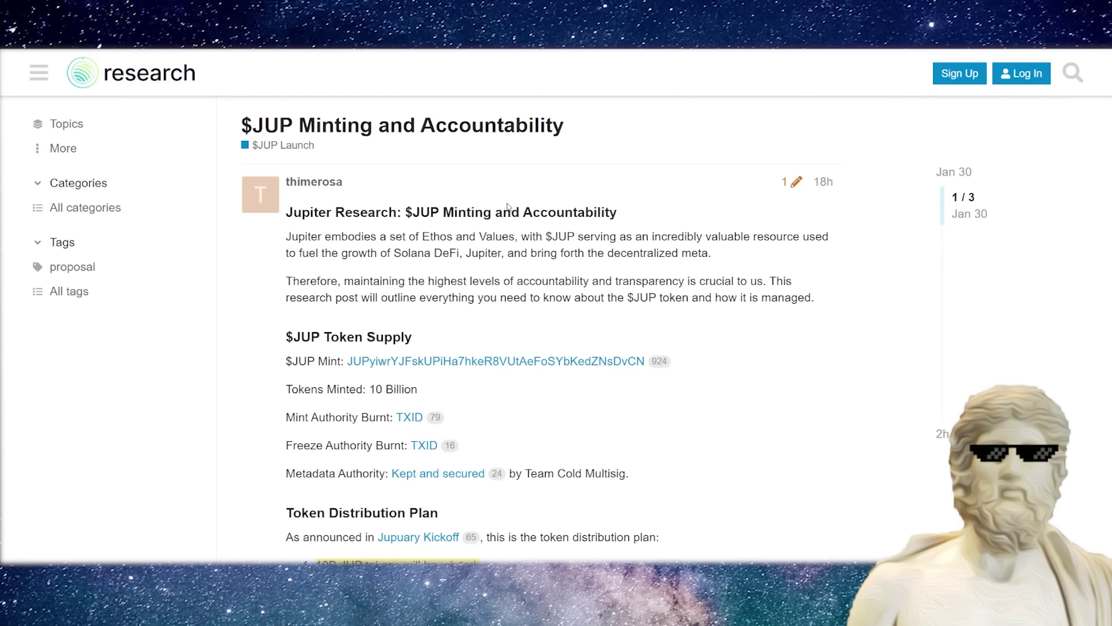
scroll(507, 207, down, 8)
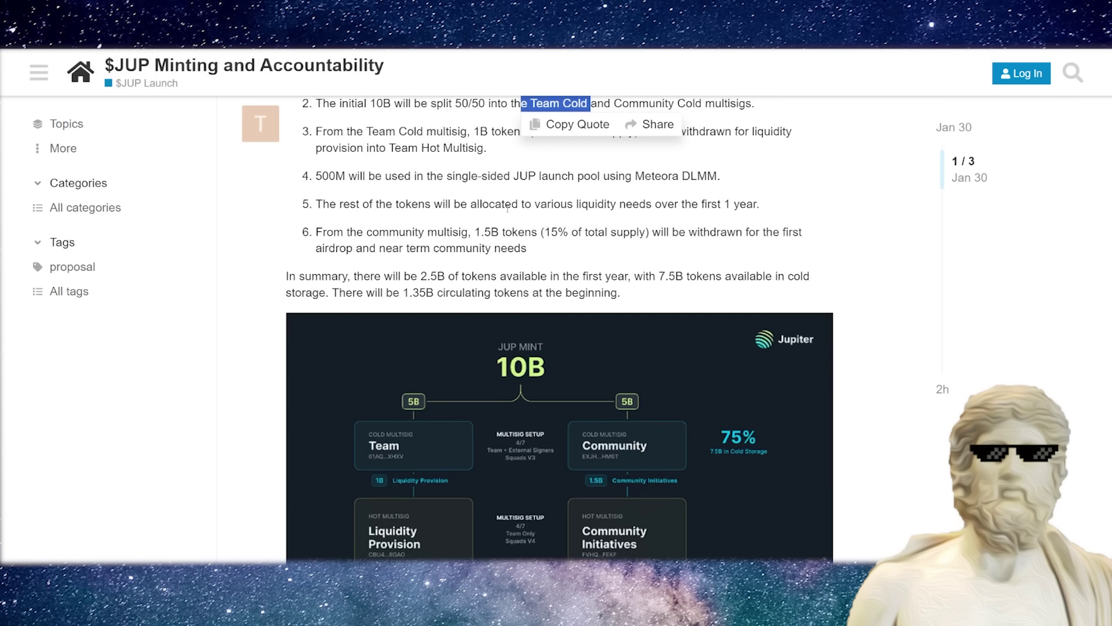
scroll(507, 207, up, 8)
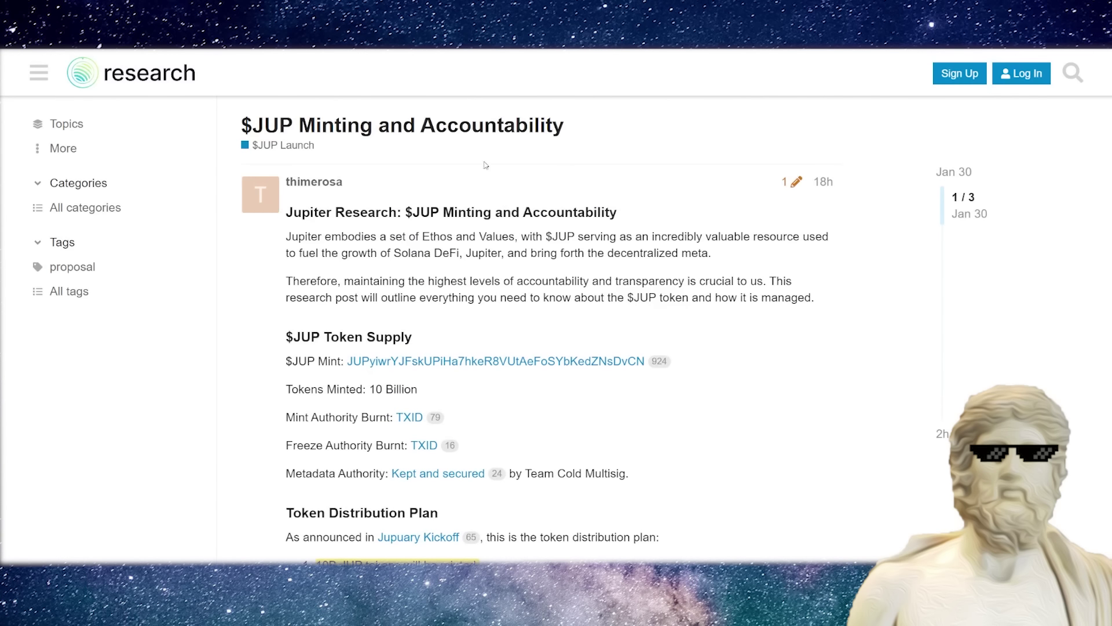
scroll(414, 208, down, 4)
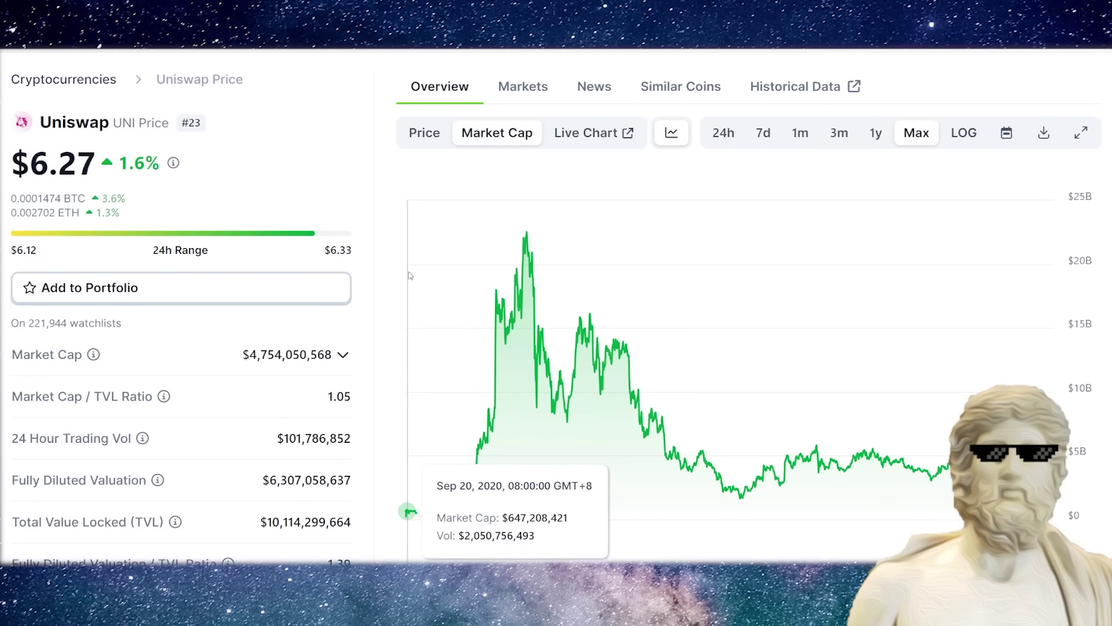
Review Uniswap's market cap chart on CoinGecko, then go to Jupiter's X profile.
scroll(298, 327, down, 1)
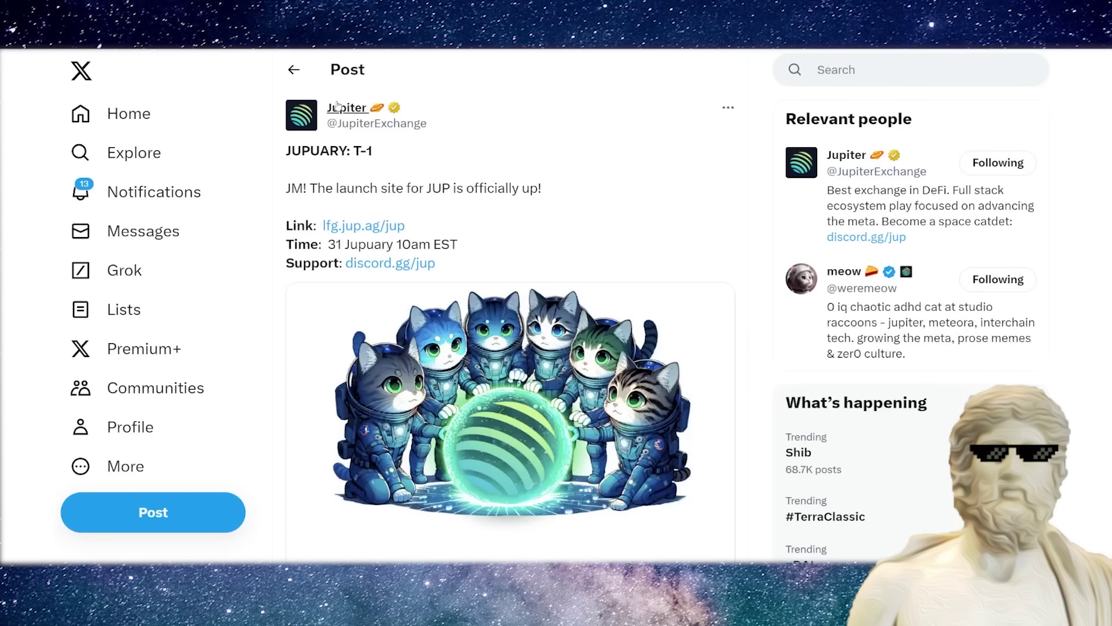
click(302, 107)
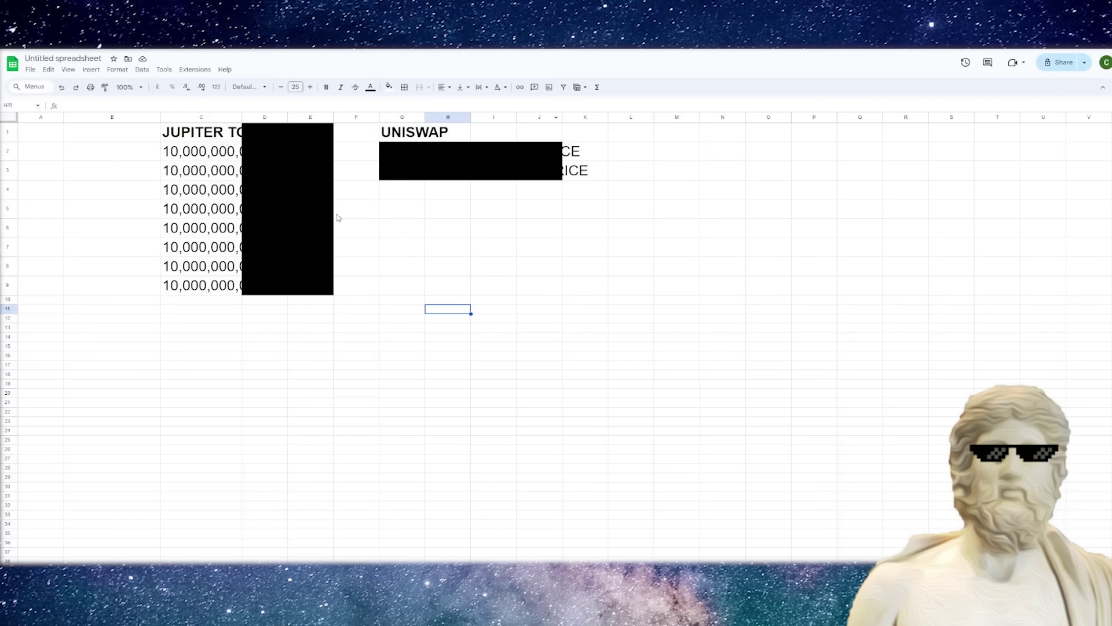
Widen columns D and E and remove the dark fill from rows 9–14.
drag(334, 123, 510, 123)
drag(533, 337, 212, 287)
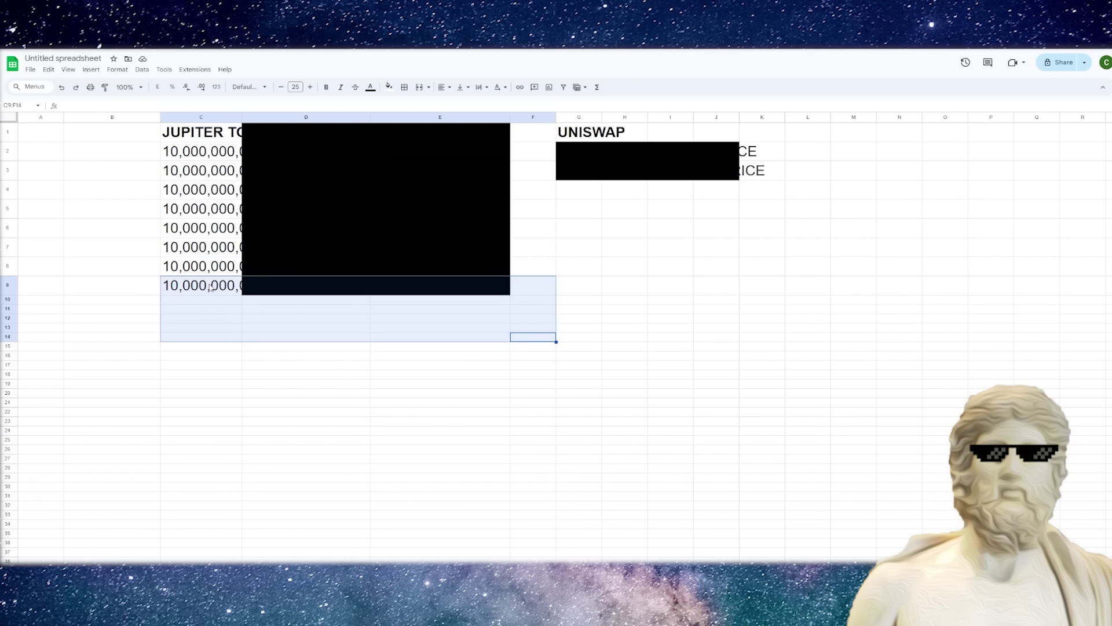
click(390, 87)
click(483, 119)
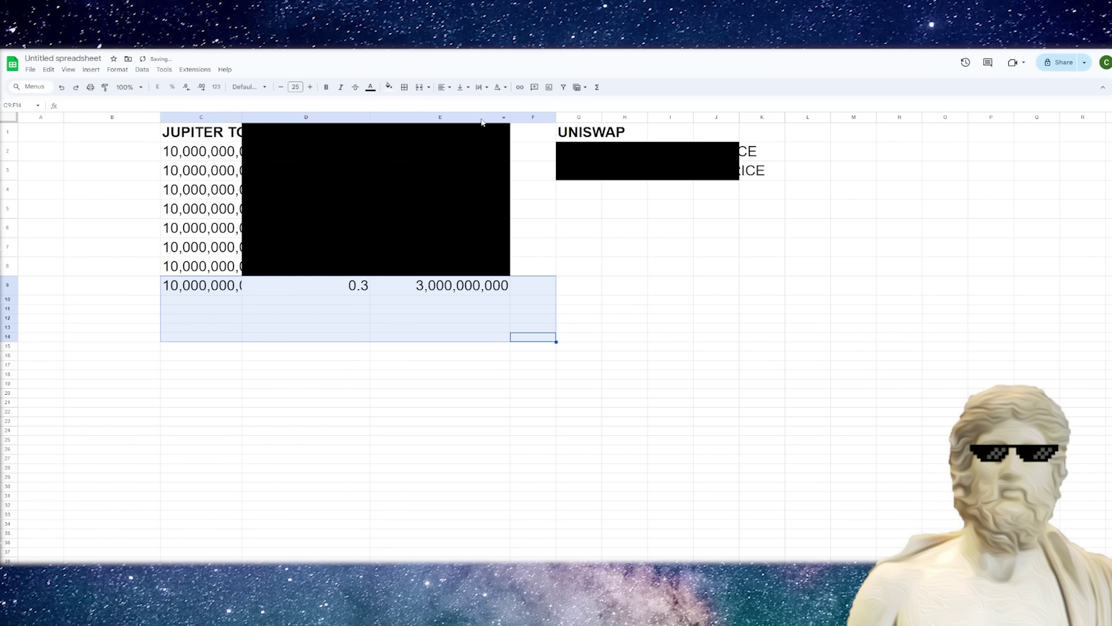
click(632, 357)
Clear the black fill from the scenario block and whiten headers to reveal Price and FDV.
drag(534, 374, 174, 151)
click(390, 87)
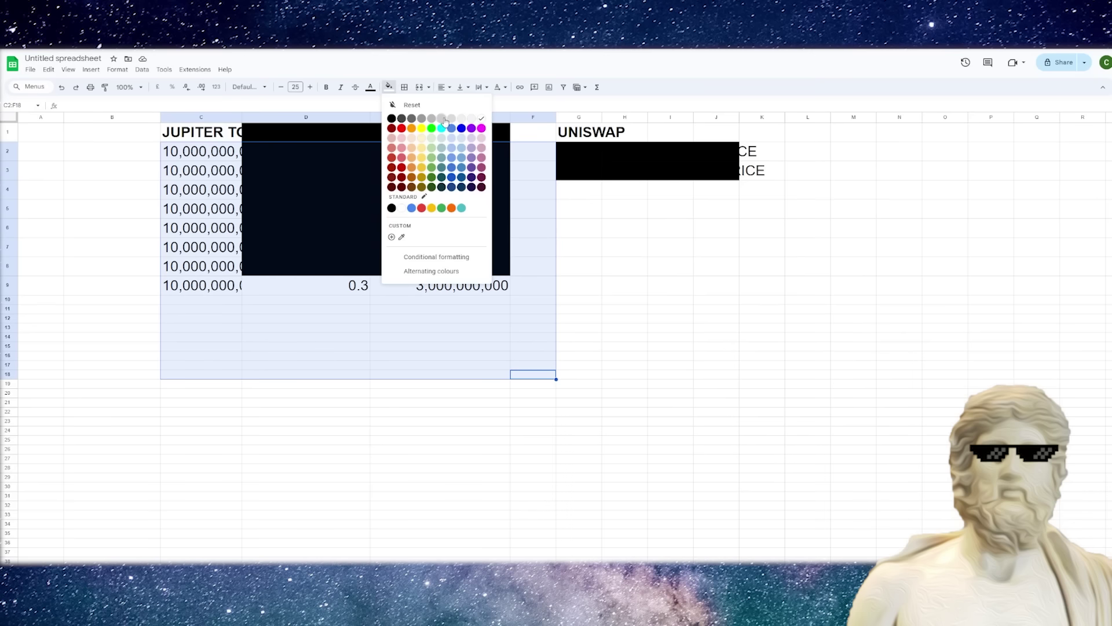
click(486, 122)
click(528, 318)
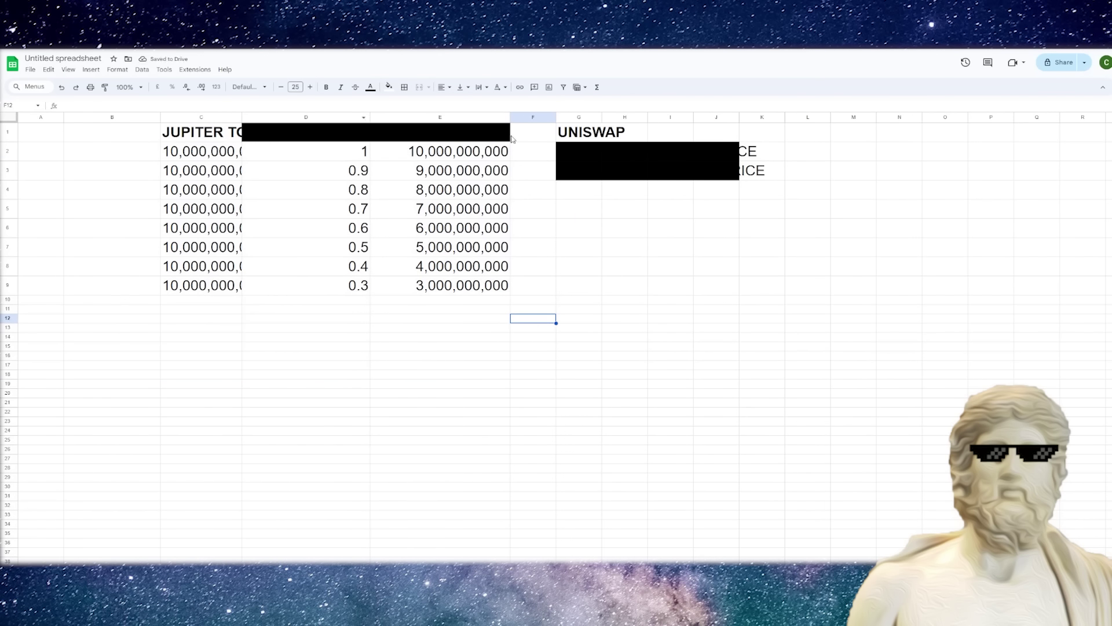
drag(513, 138, 323, 128)
click(390, 88)
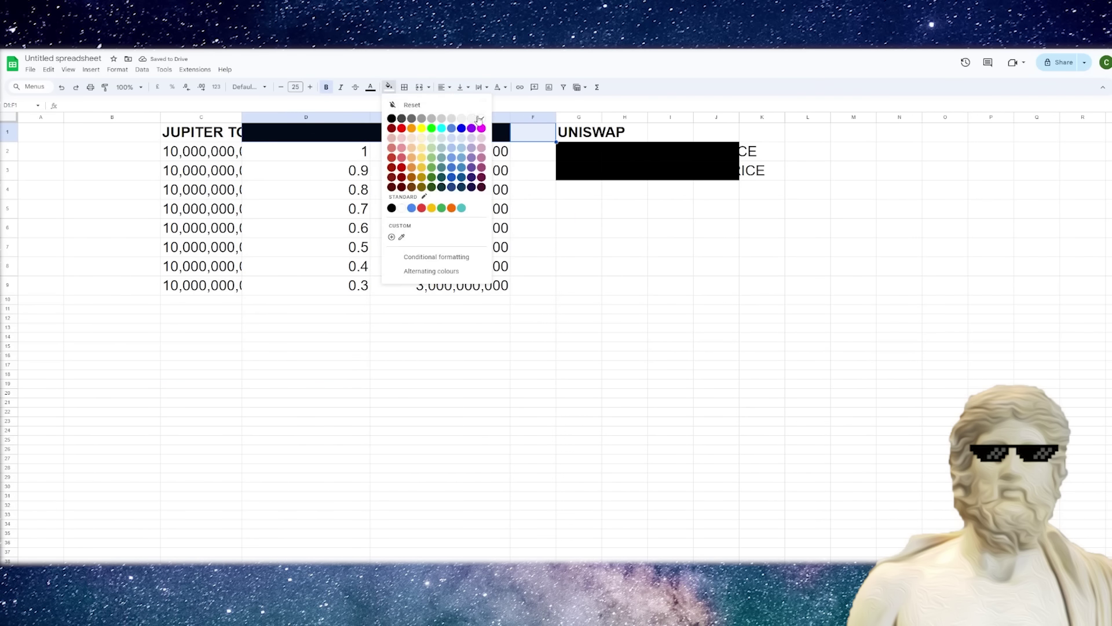
click(482, 119)
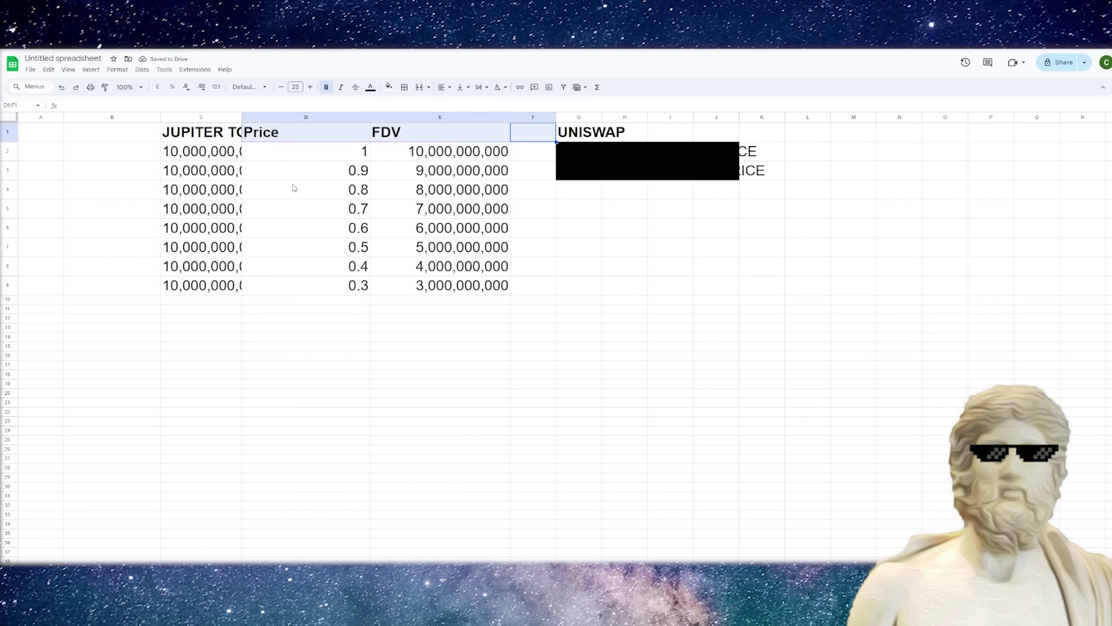
Widen column C and inspect the supply, price and FDV formula in row 2.
mouse_move(306, 117)
click(235, 171)
mouse_move(242, 116)
mouse_down()
mouse_move(296, 116)
mouse_move(275, 118)
mouse_move(245, 158)
mouse_up()
click(339, 154)
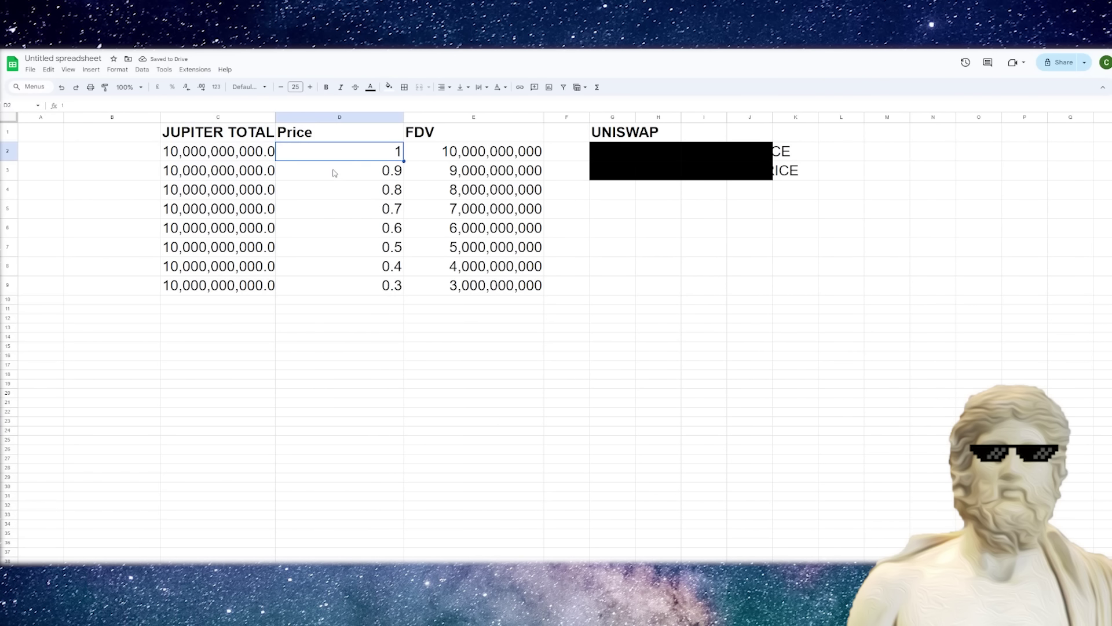
click(197, 156)
click(427, 150)
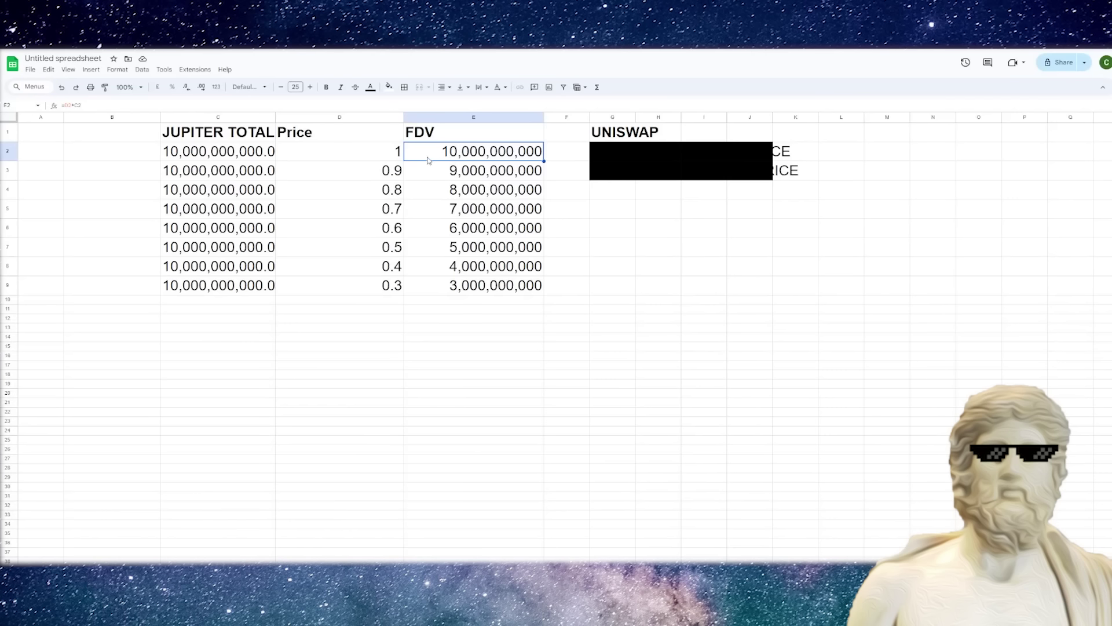
click(392, 155)
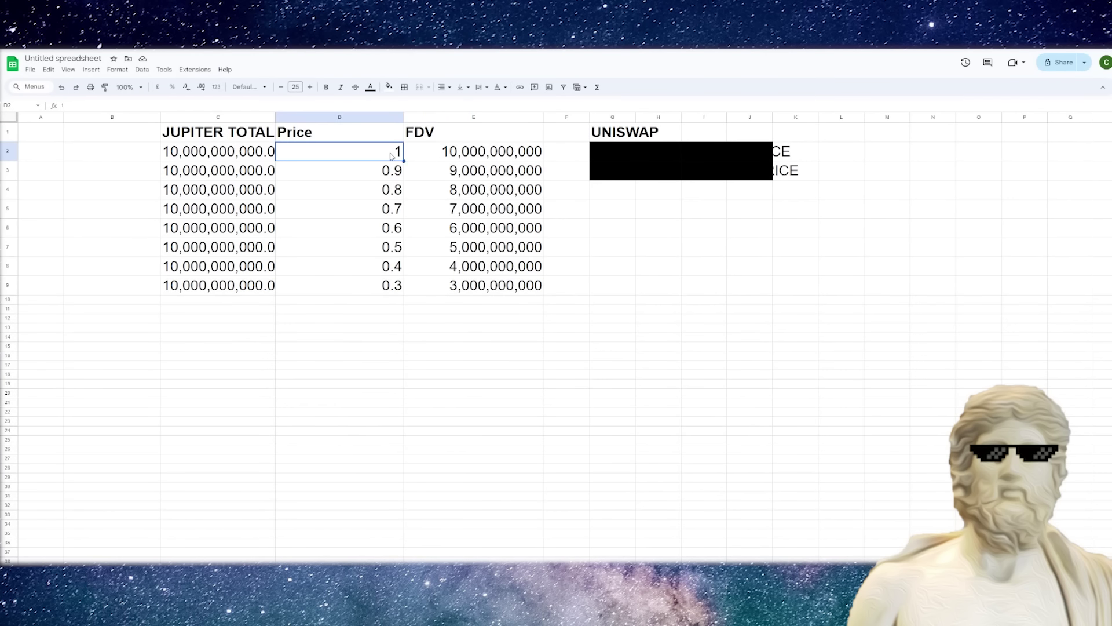
click(445, 158)
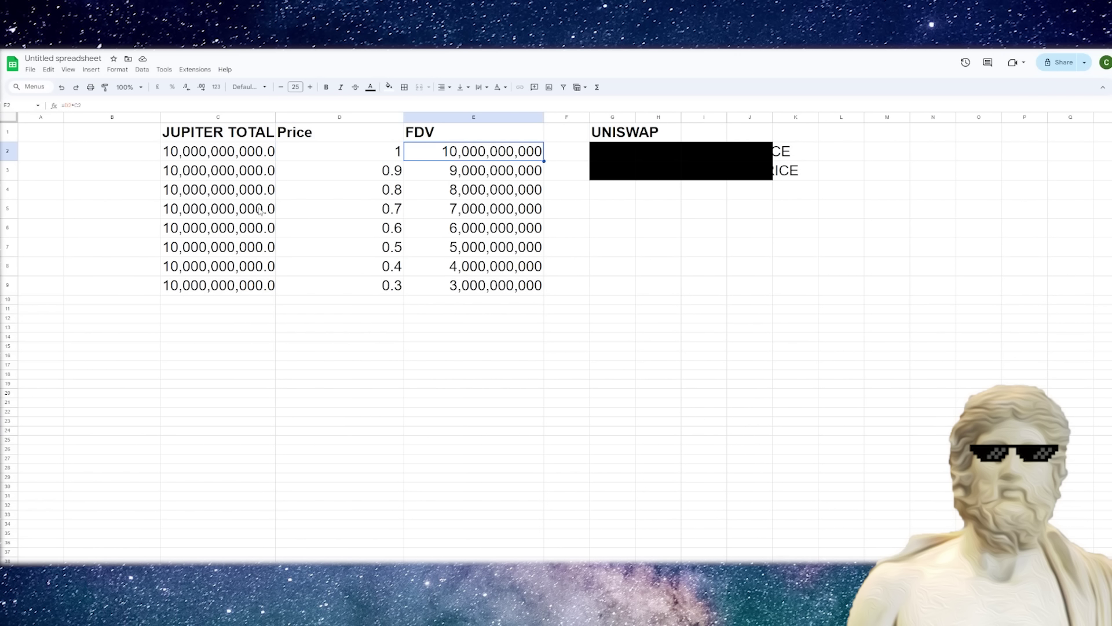
Fill the 0.7 and 0.6 price rows green.
drag(519, 217, 243, 231)
click(389, 87)
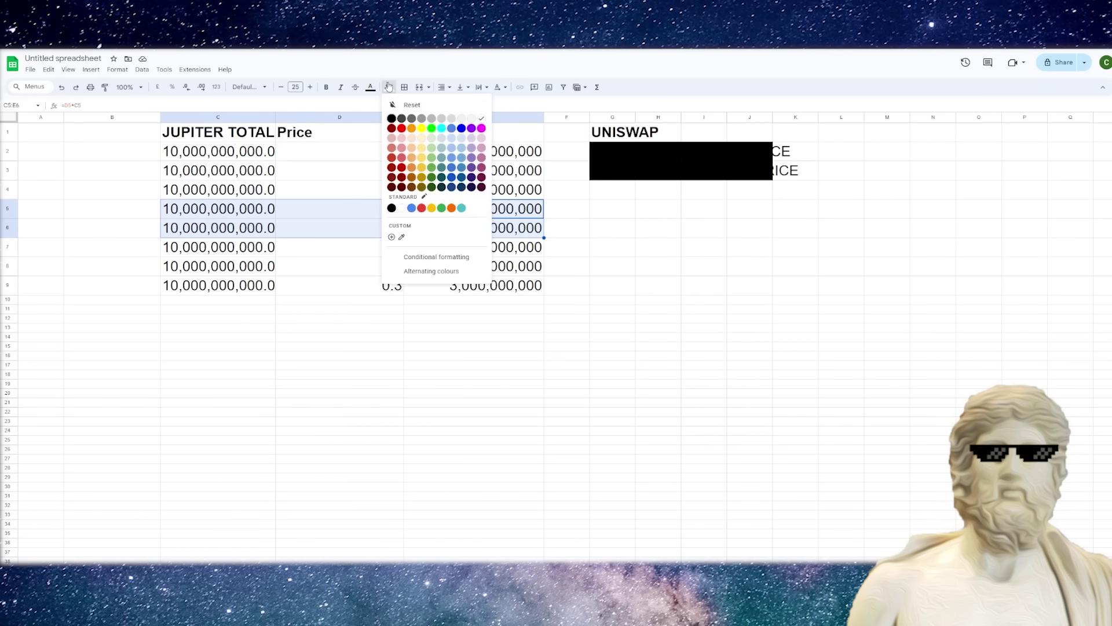
click(432, 128)
click(612, 411)
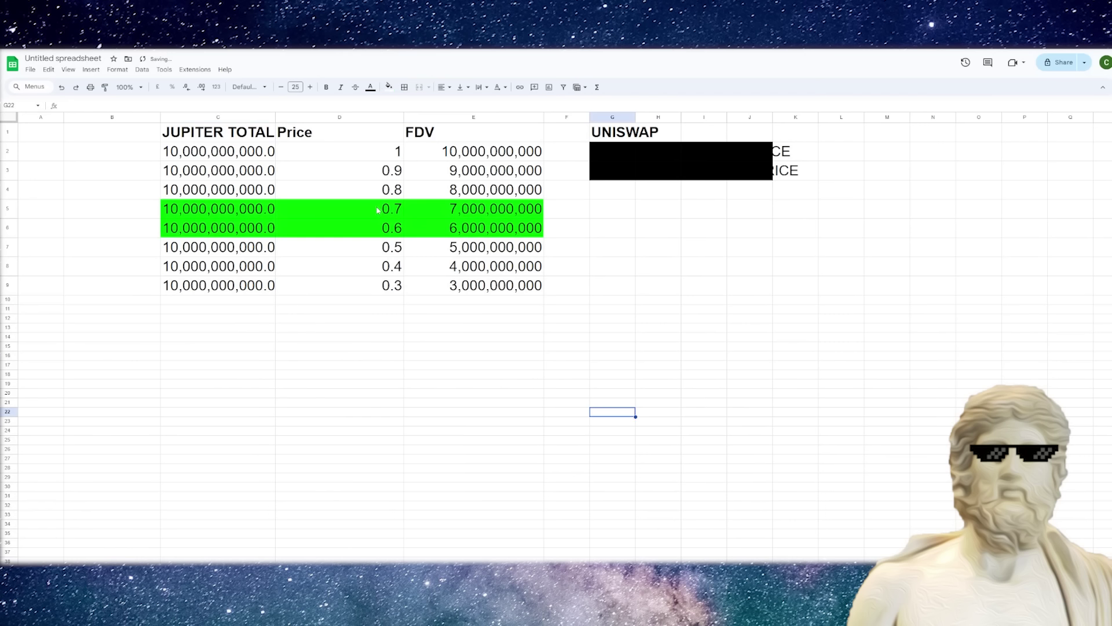
Review the total supply cell and the 0.8 and 0.7 price rows.
click(378, 210)
key(Left)
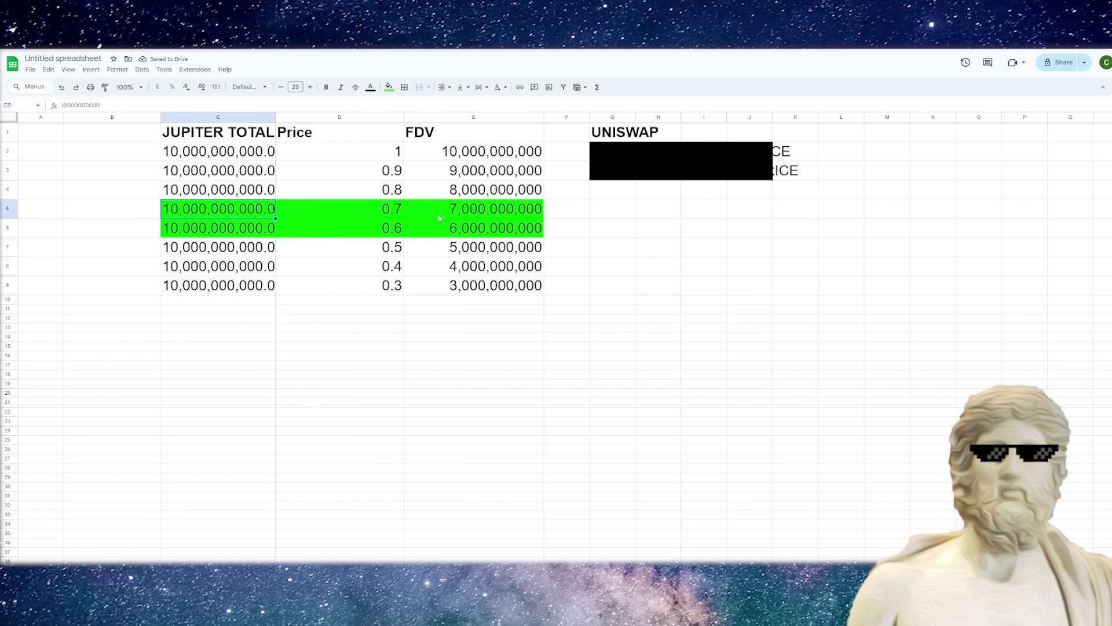
click(438, 218)
click(366, 197)
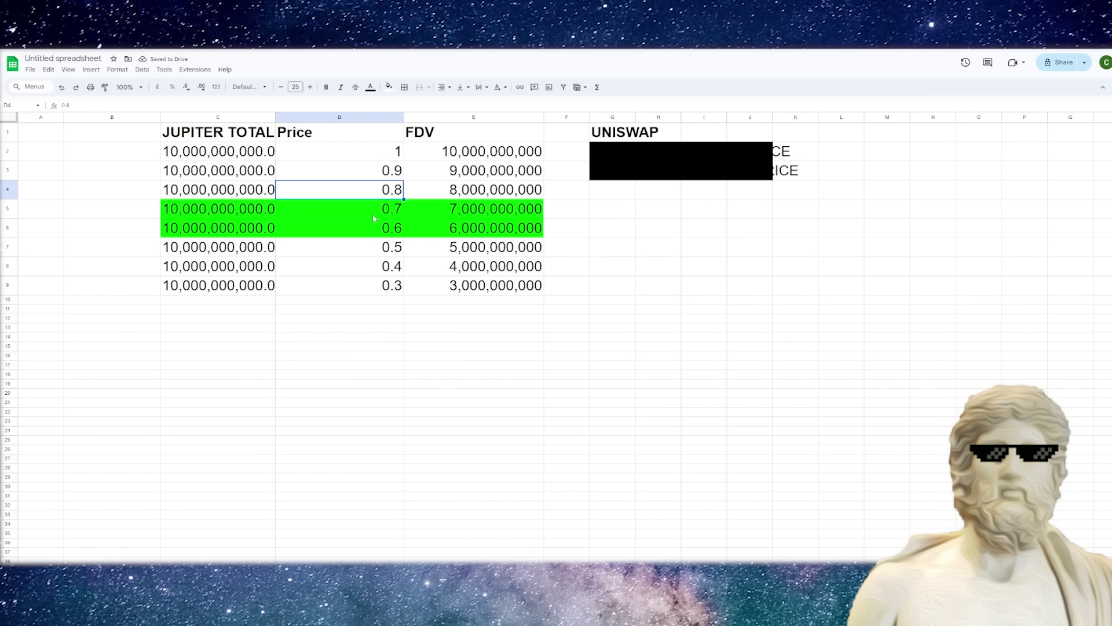
click(374, 216)
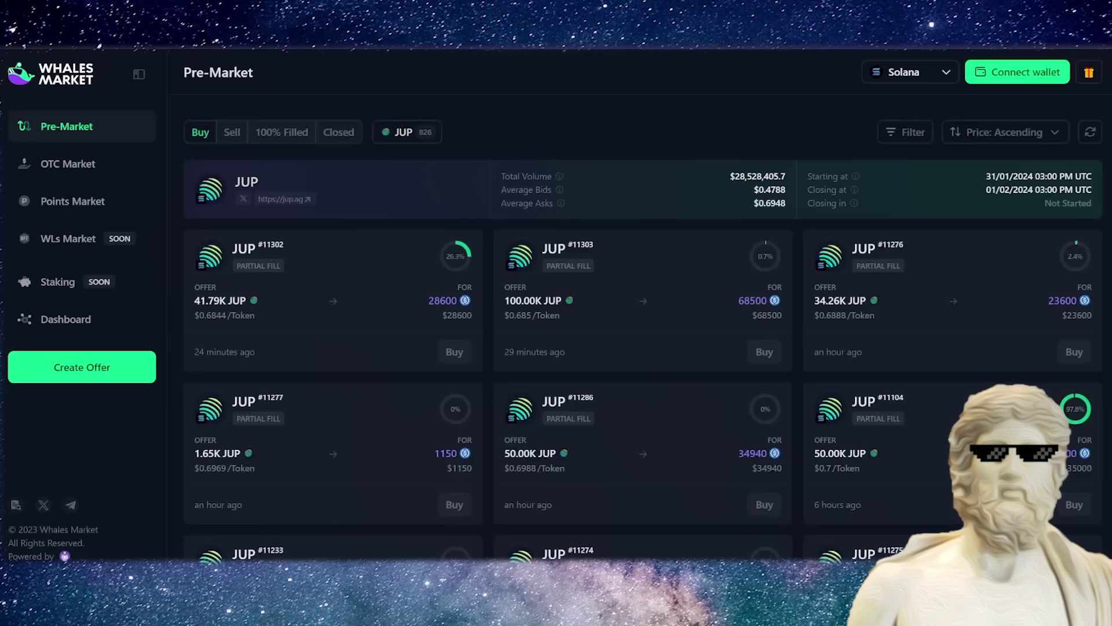
Scroll through the JUP pre-market offers on Whales Market.
scroll(203, 101, down, 2)
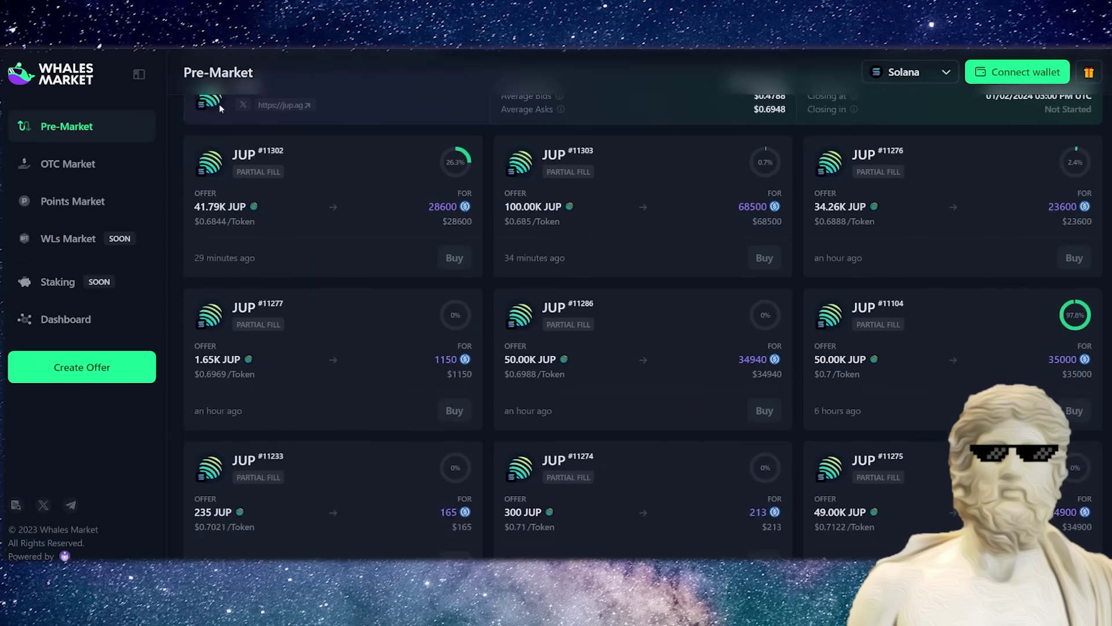
scroll(220, 104, down, 3)
scroll(220, 106, down, 1)
scroll(215, 142, down, 4)
scroll(216, 142, up, 10)
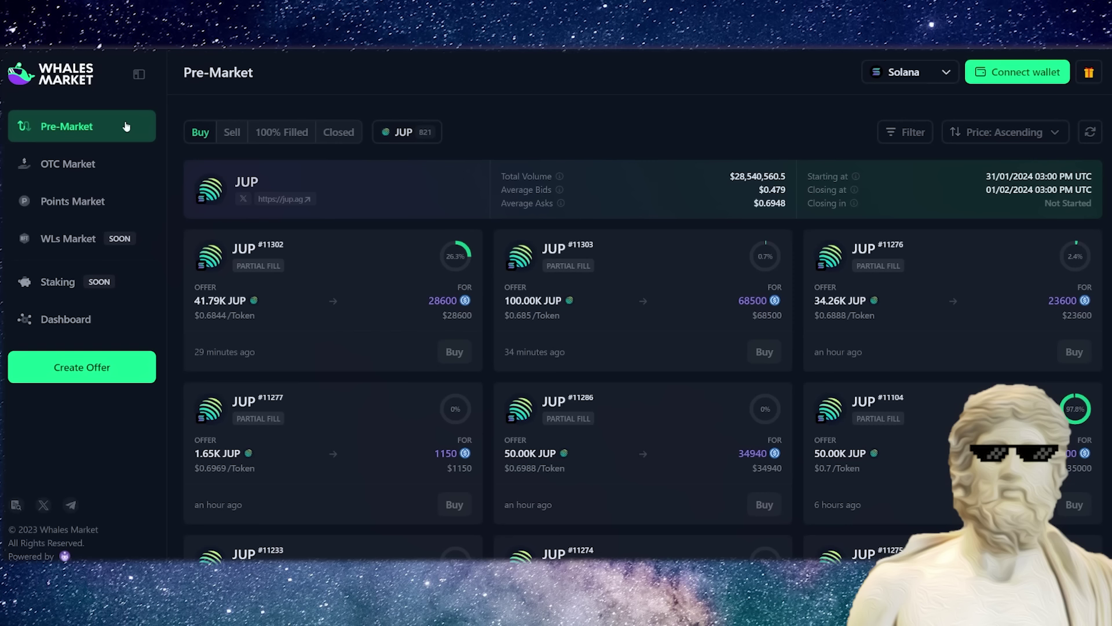
scroll(126, 126, down, 2)
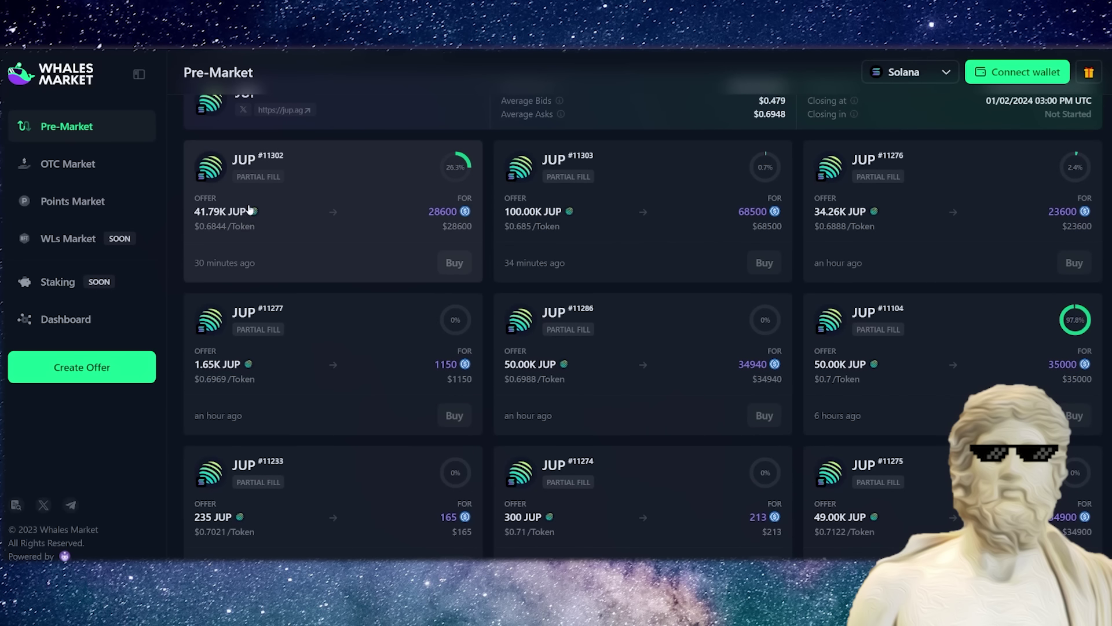
scroll(218, 273, up, 2)
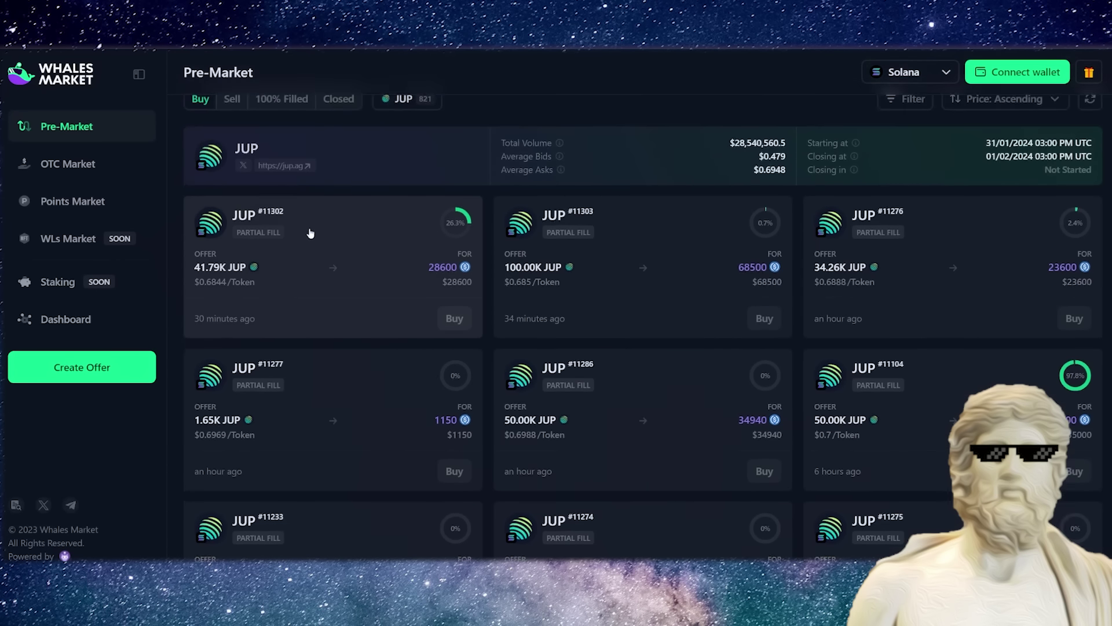
scroll(203, 287, down, 10)
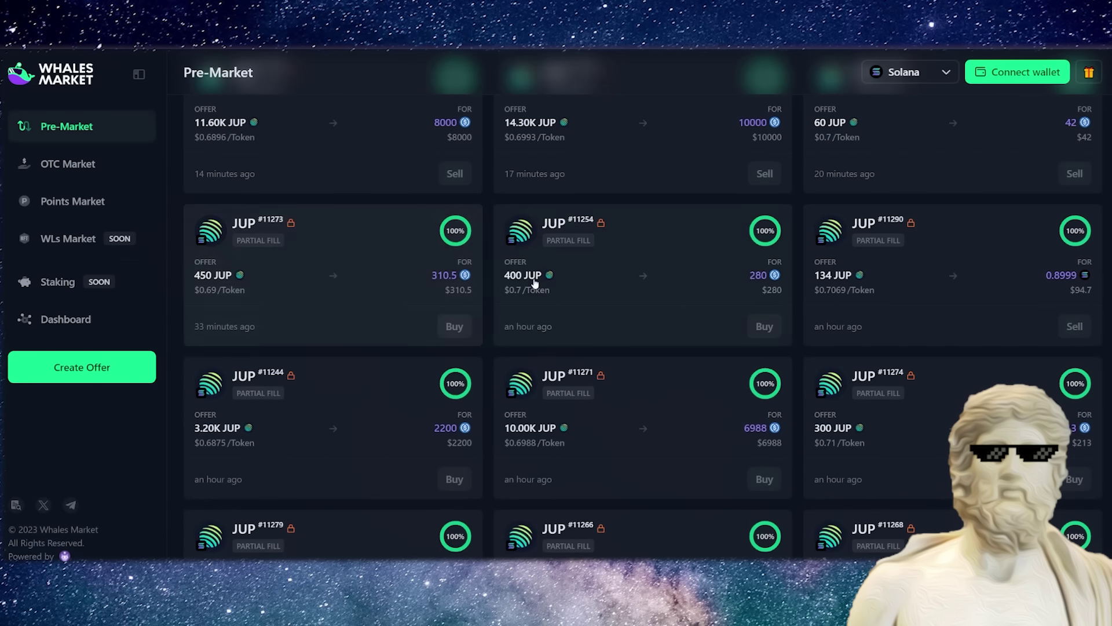
scroll(249, 250, up, 2)
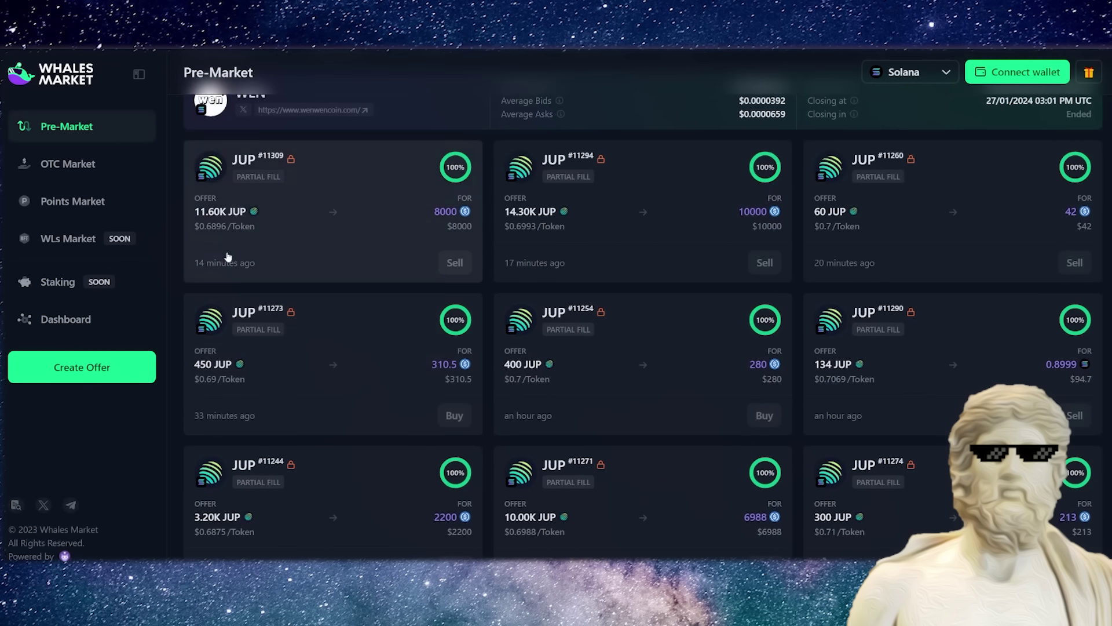
scroll(538, 377, down, 2)
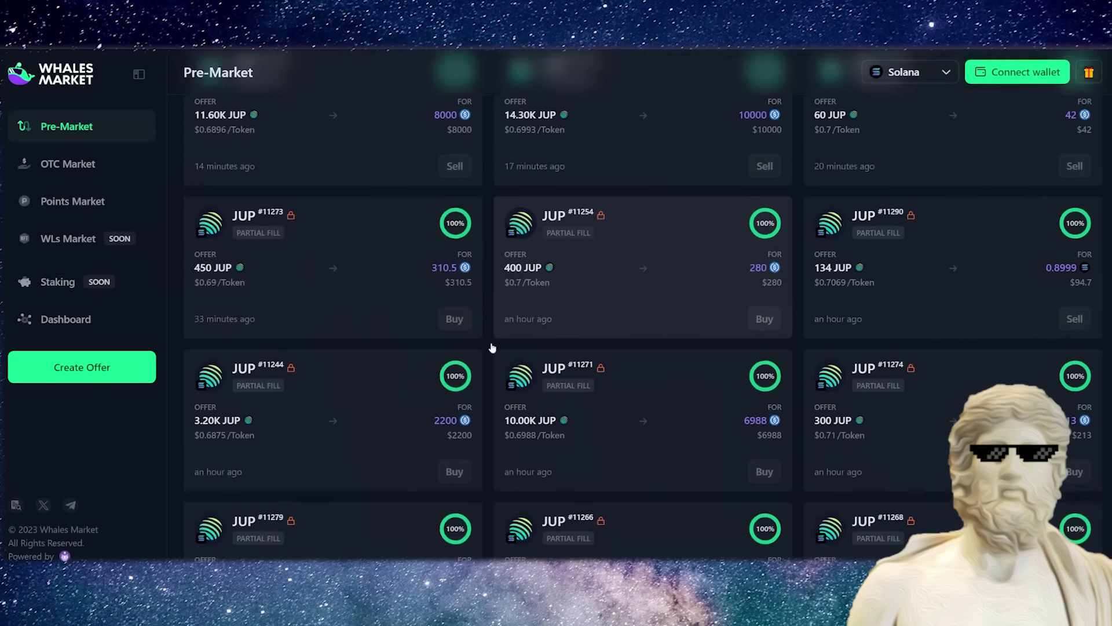
scroll(493, 347, down, 10)
scroll(465, 372, up, 15)
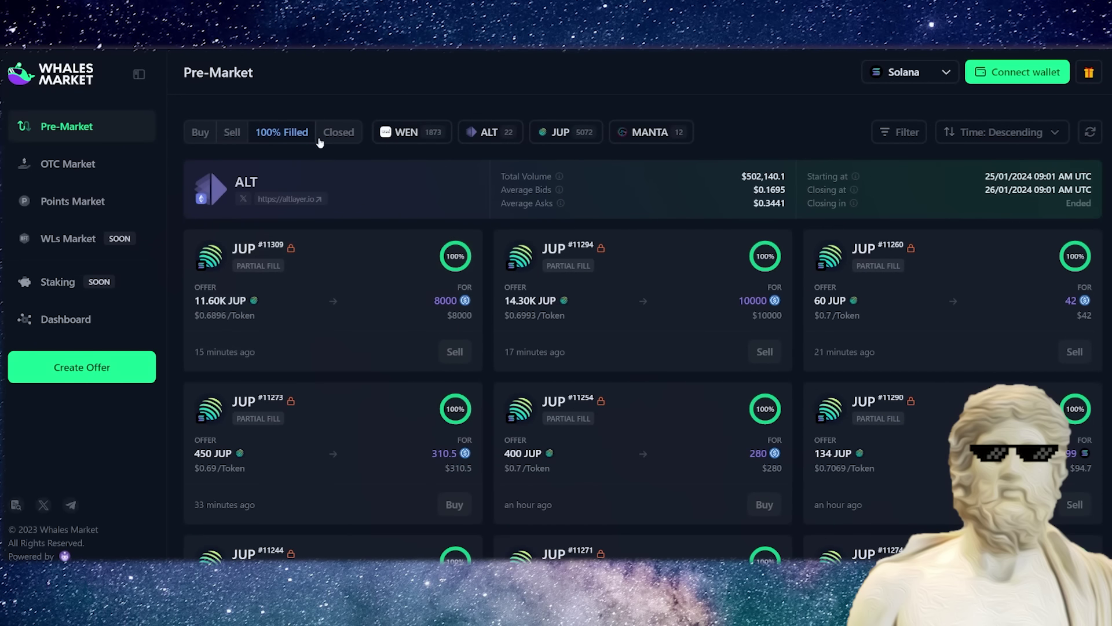
Compare Closed and 100% Filled offers, then check the 0.7 row's FDV formula.
click(340, 135)
click(291, 134)
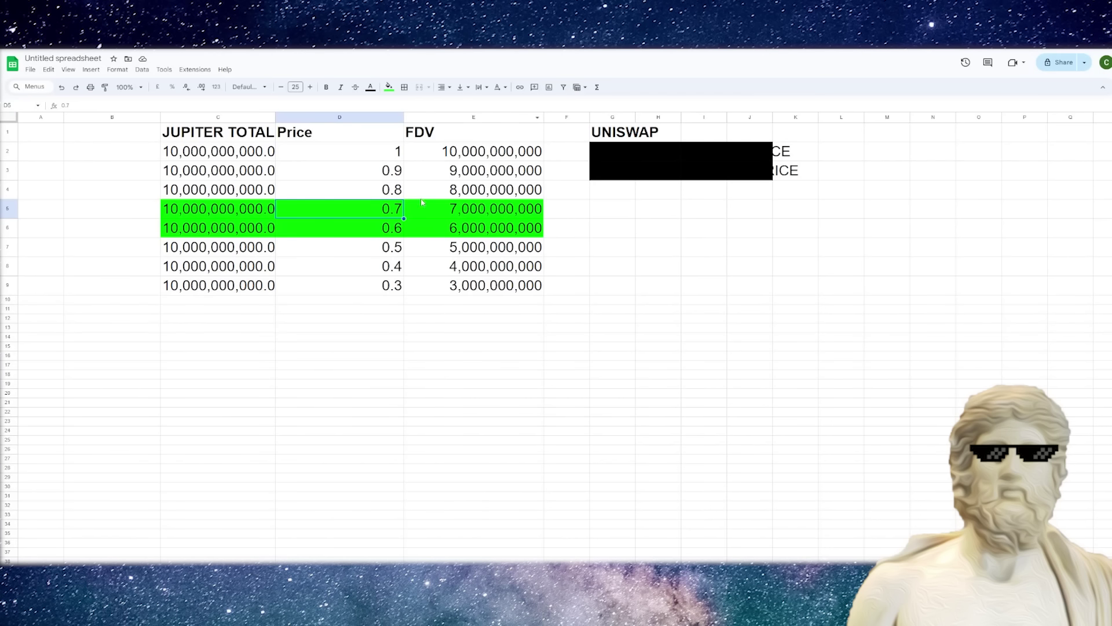
click(422, 203)
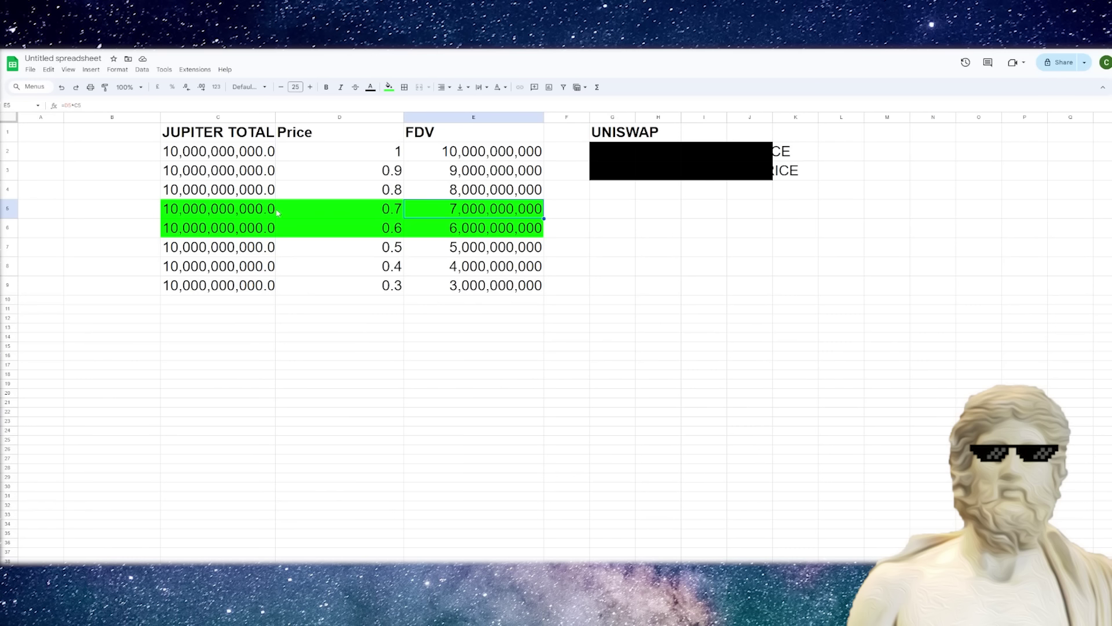
Extend the note to 'people will sell early' and move to the cex listings note.
click(382, 211)
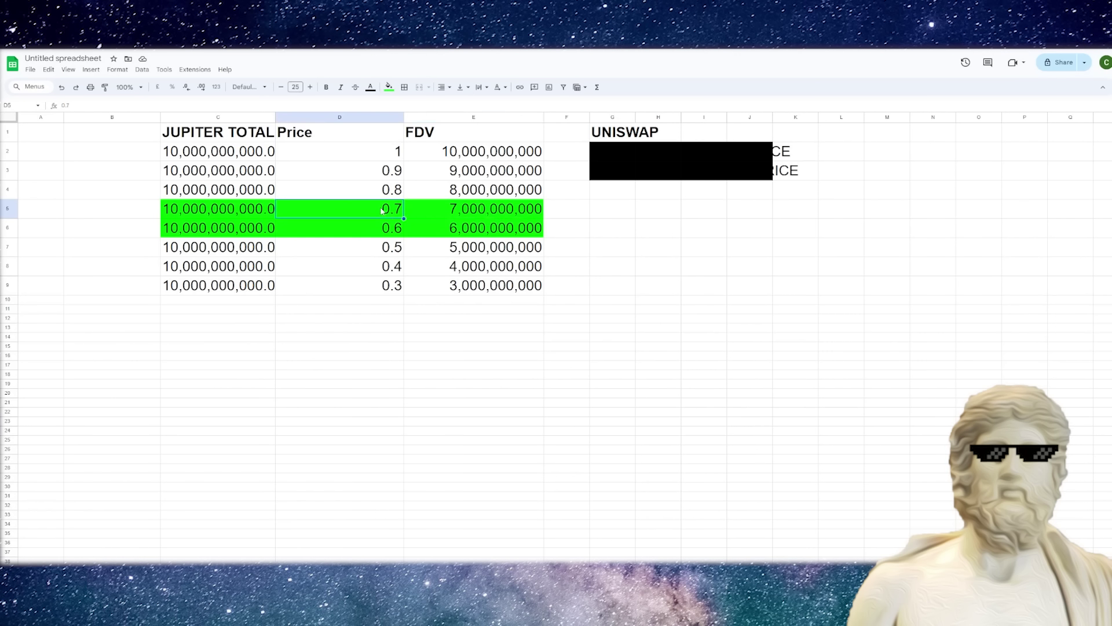
click(381, 231)
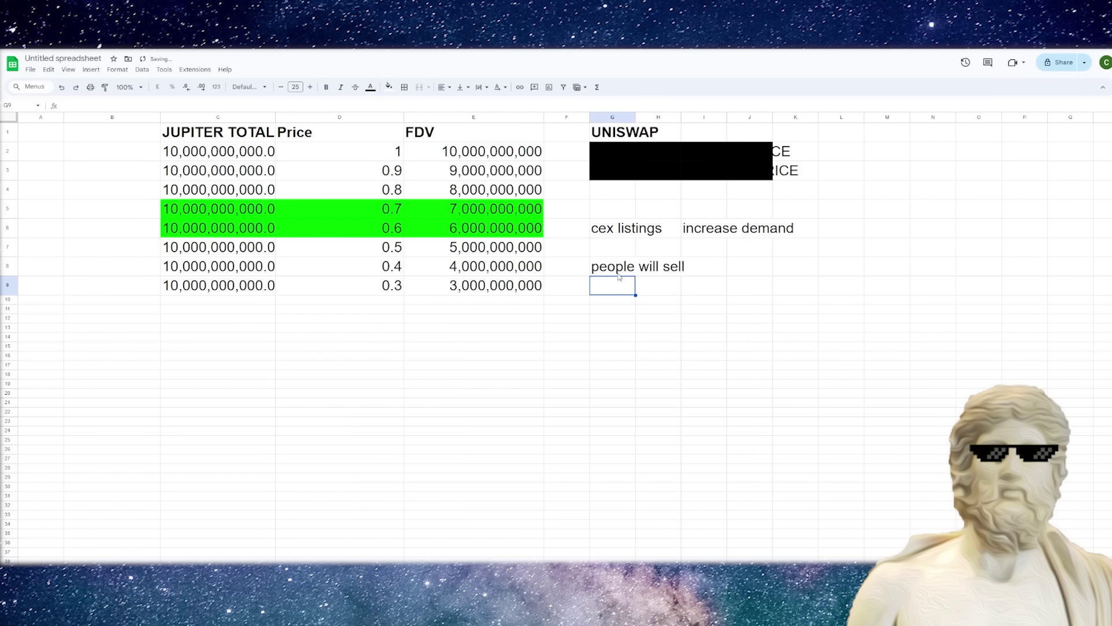
click(253, 103)
text(early)
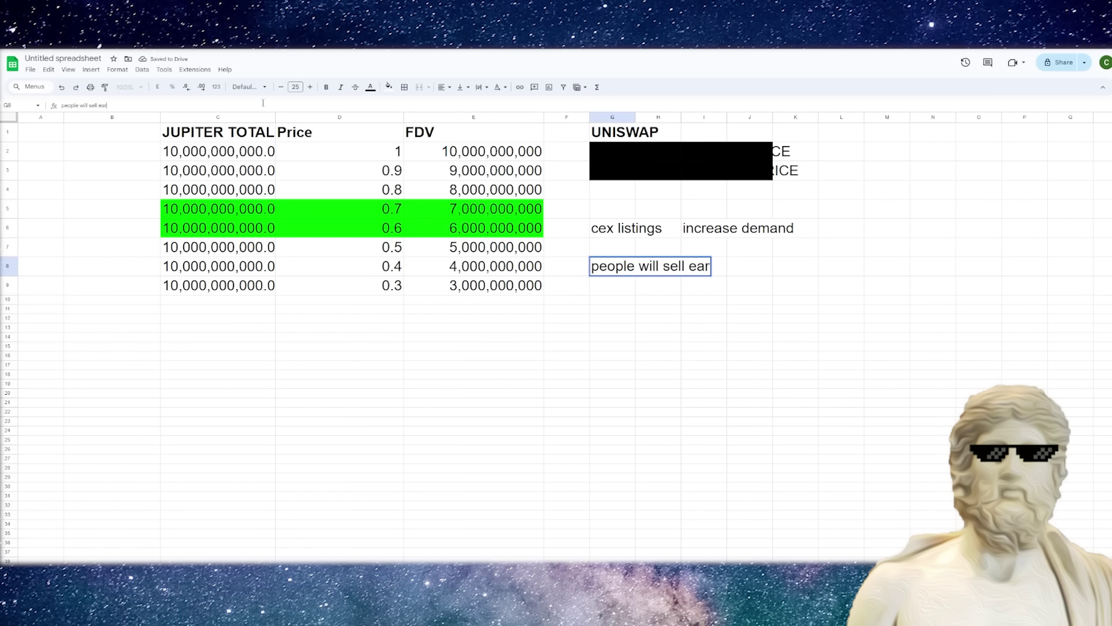
key(Return)
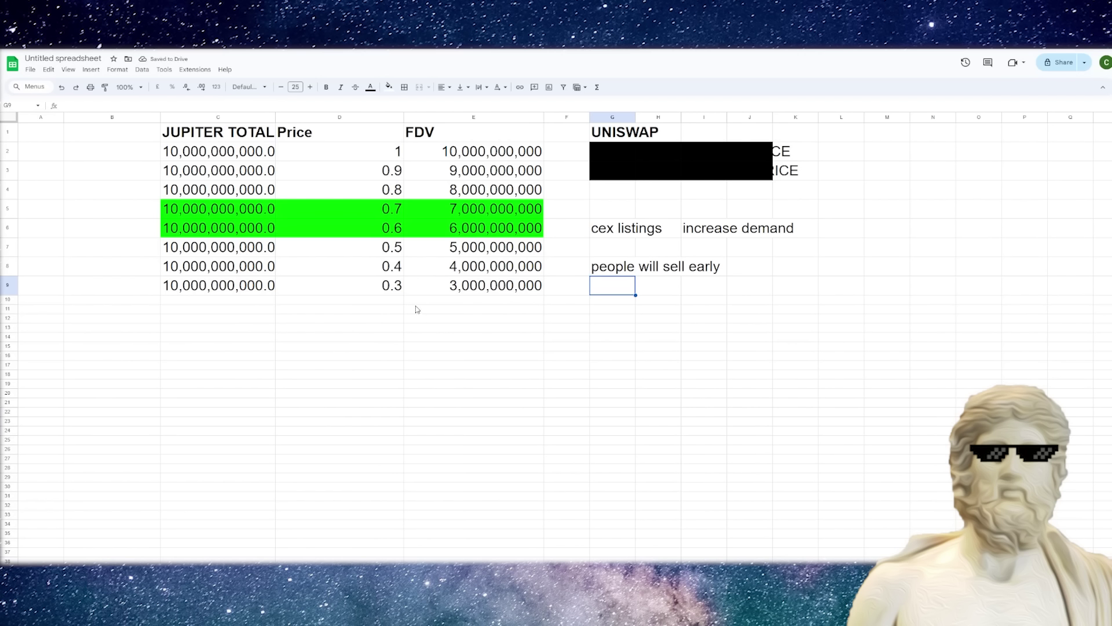
click(614, 231)
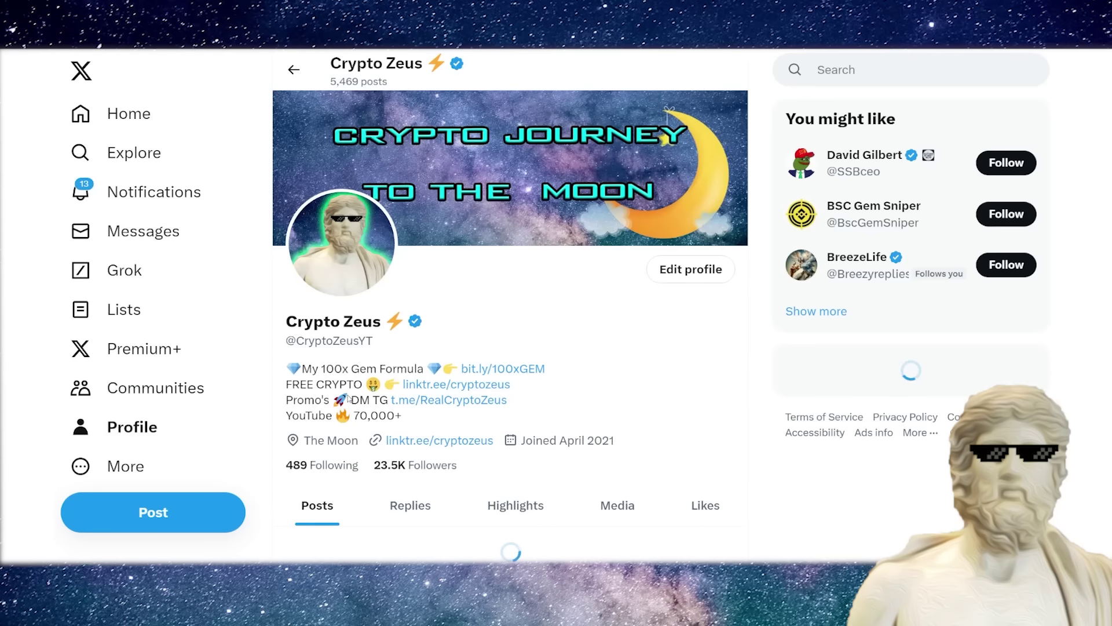
Scroll the X profile and open the post on buying $JUP super early.
scroll(354, 381, down, 5)
scroll(355, 381, down, 5)
scroll(355, 381, down, 5)
scroll(354, 380, down, 5)
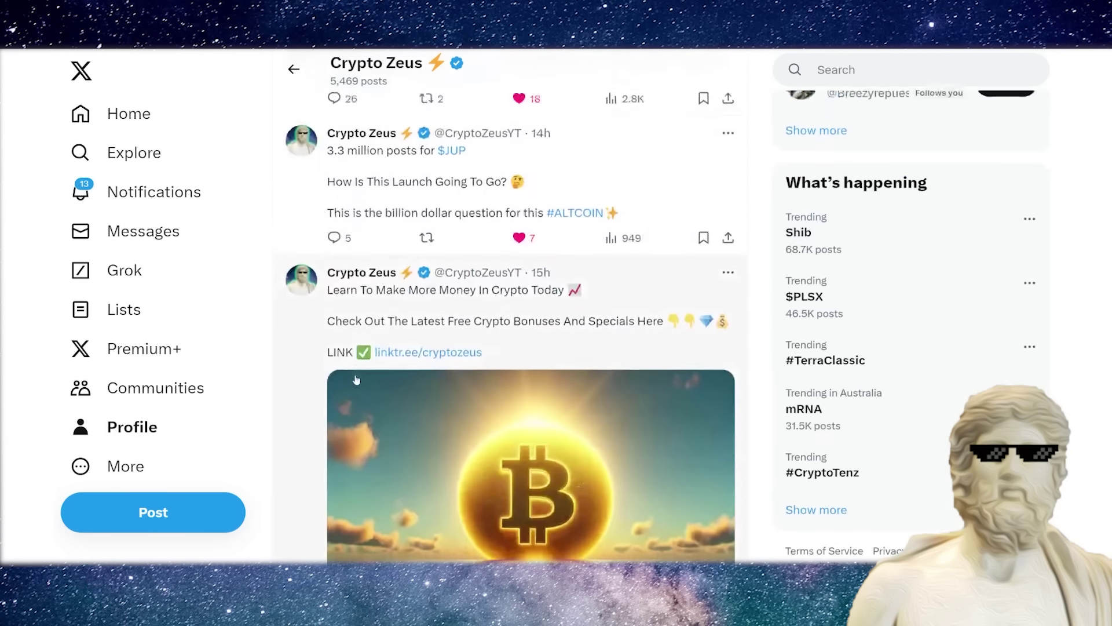
scroll(355, 380, down, 5)
scroll(354, 381, down, 5)
click(574, 182)
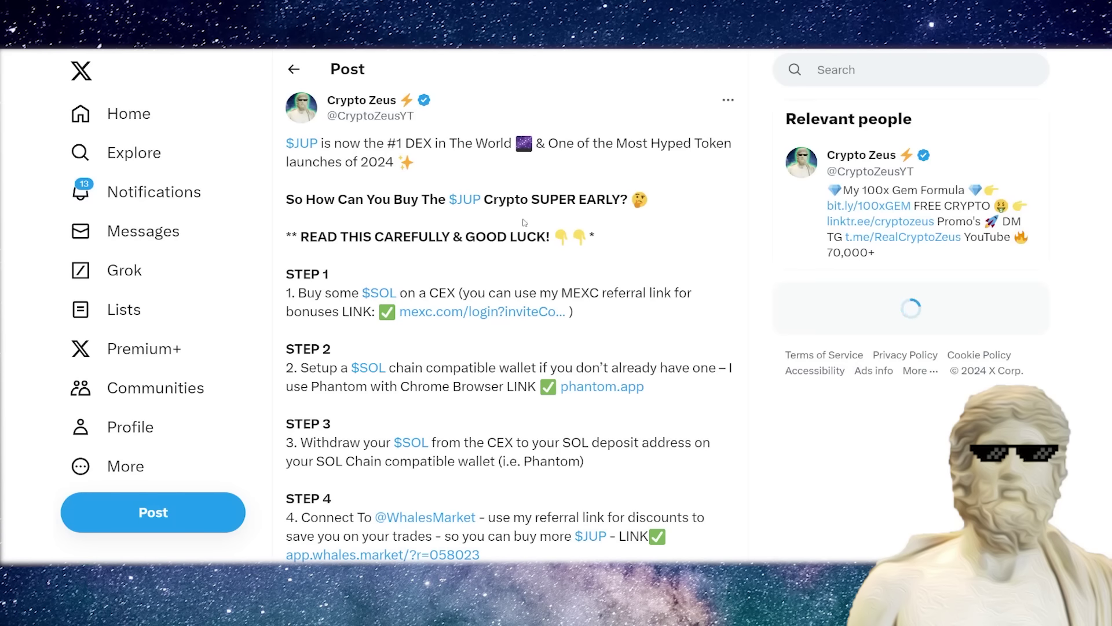
Read through the post's step-by-step Whales Market buying guide and return to its top.
scroll(355, 306, down, 5)
scroll(355, 306, down, 3)
scroll(355, 306, down, 5)
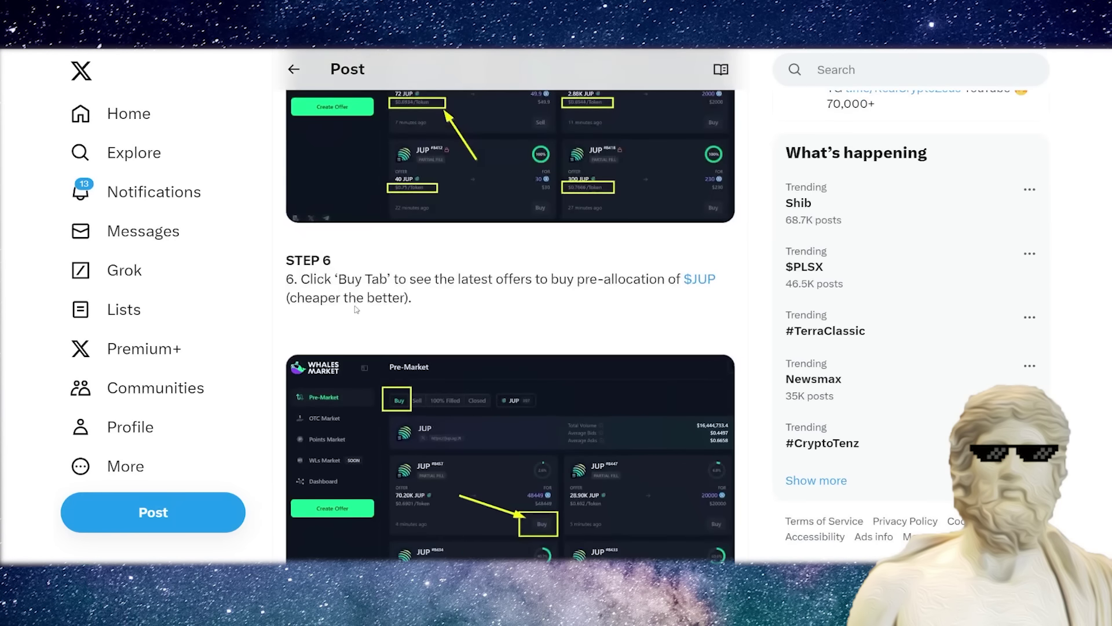
scroll(356, 306, down, 5)
scroll(355, 326, down, 5)
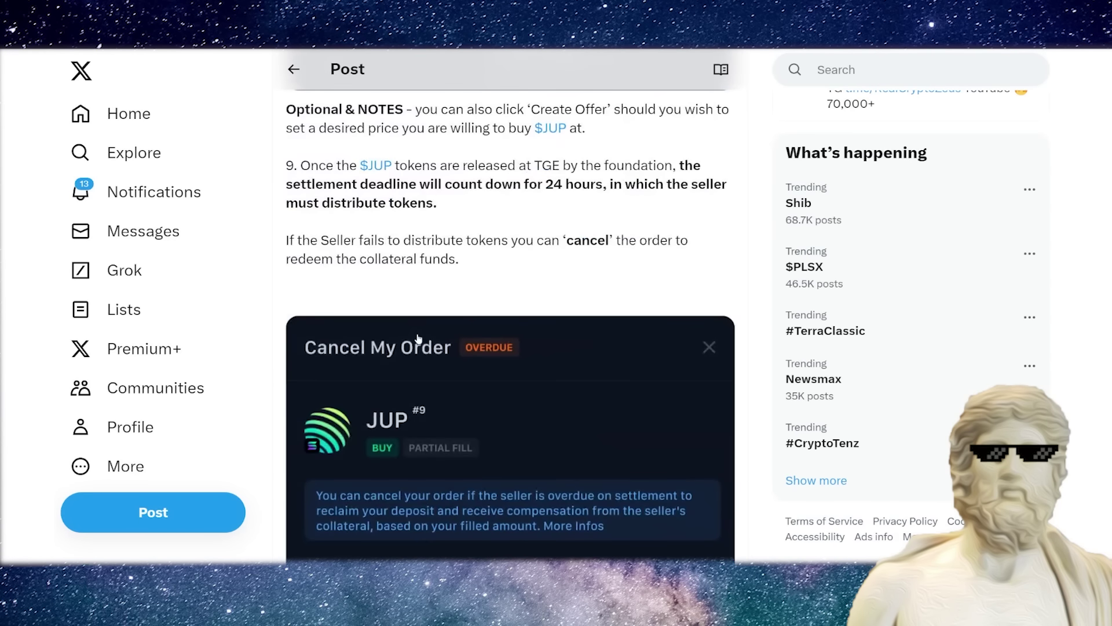
scroll(423, 342, up, 3)
scroll(417, 345, up, 5)
scroll(407, 346, up, 5)
scroll(407, 347, up, 3)
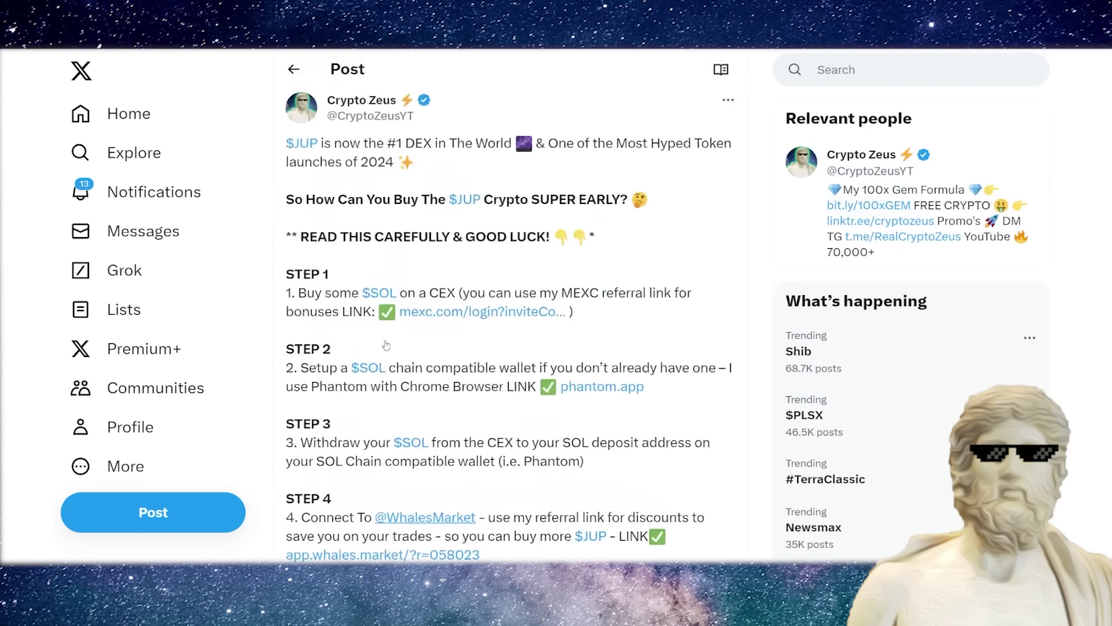
click(837, 72)
text(b)
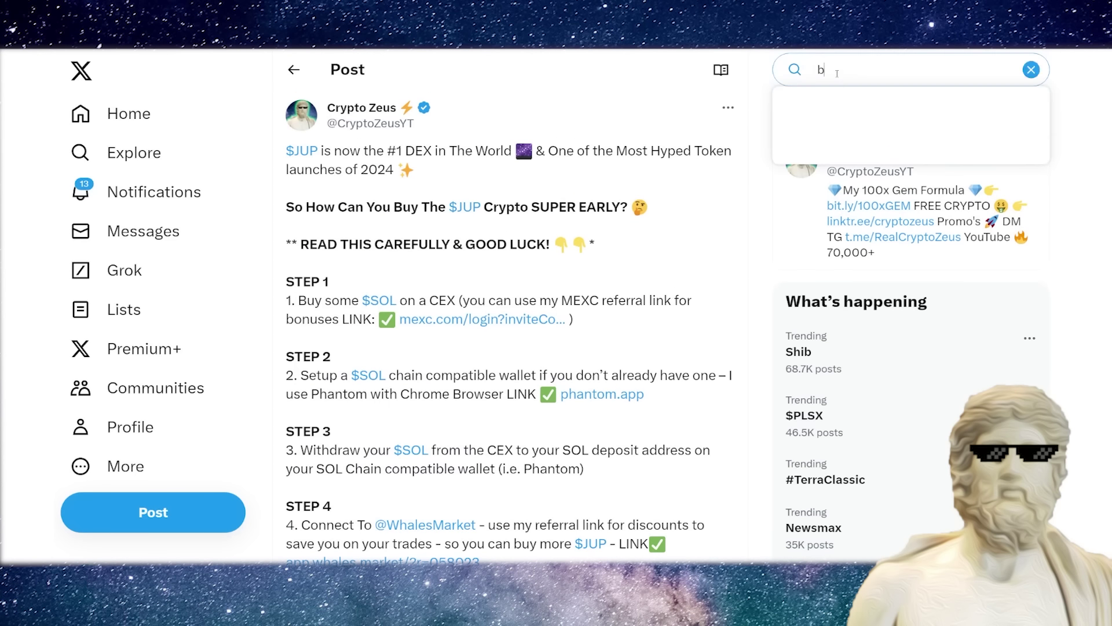
text(ybit)
click(886, 270)
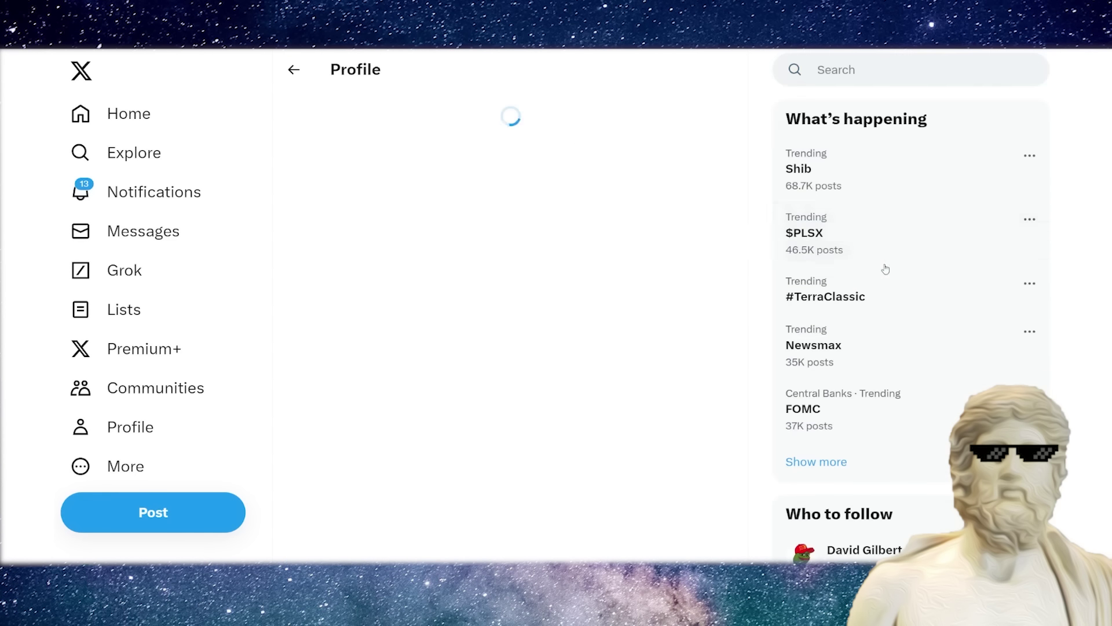
scroll(316, 281, down, 5)
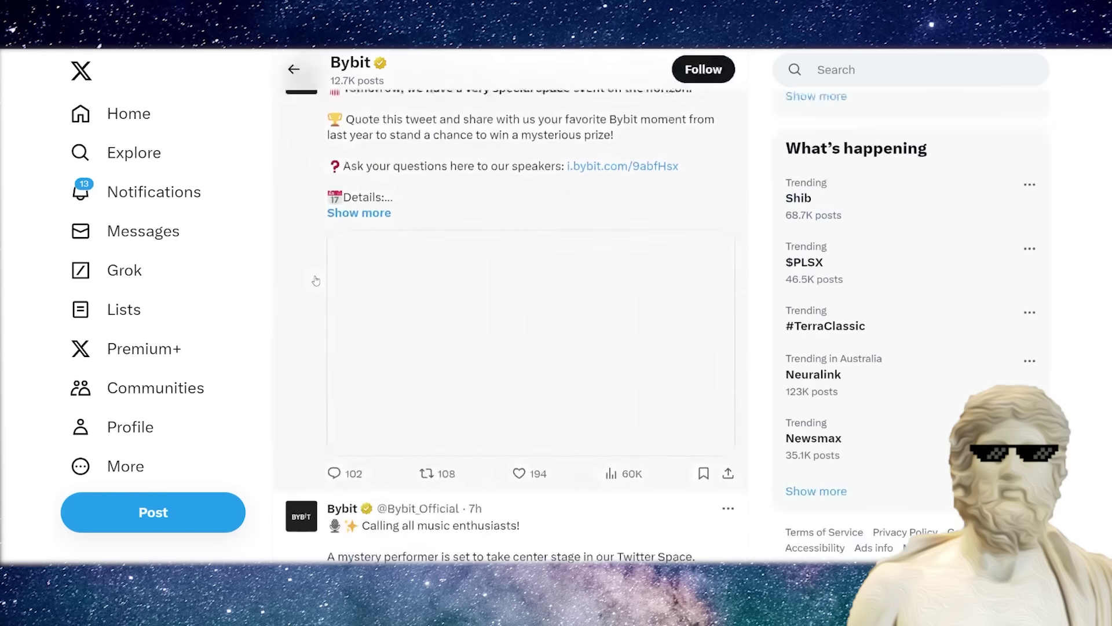
scroll(315, 281, down, 5)
scroll(316, 281, down, 5)
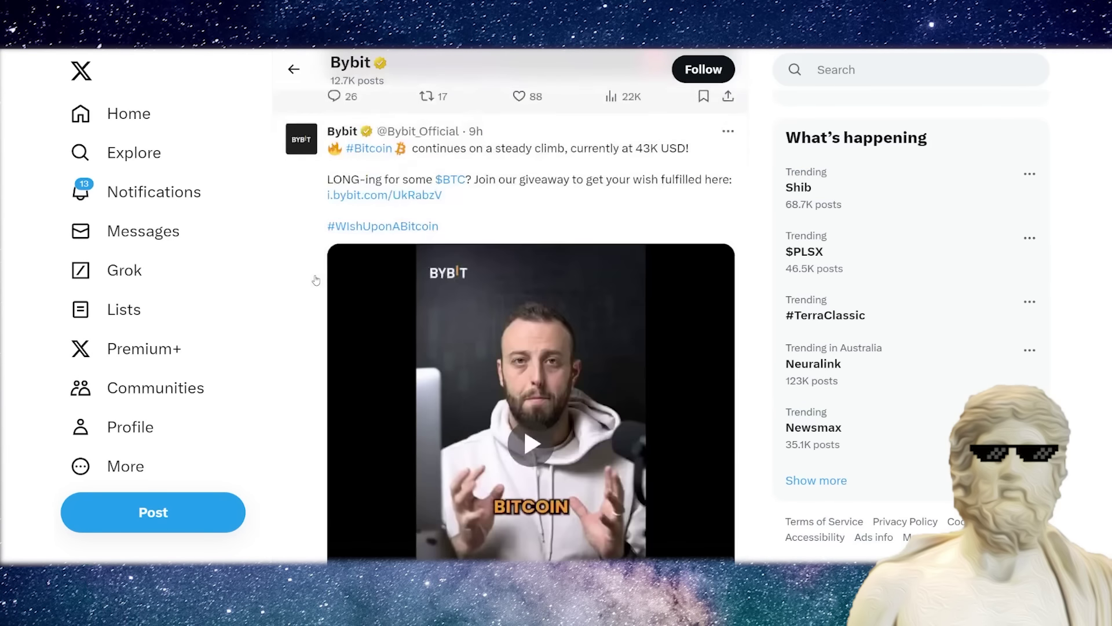
Scroll Bybit's timeline to its Jan 31, 2024 Jupiter (JUP) spot listing announcement.
scroll(313, 280, down, 3)
scroll(311, 279, down, 2)
scroll(311, 280, down, 8)
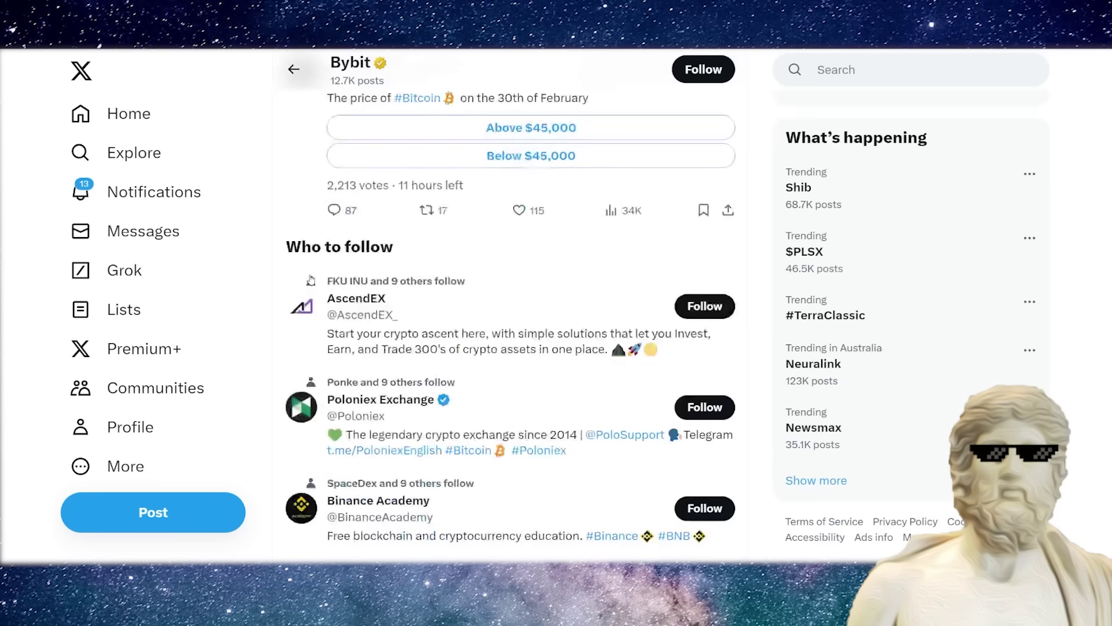
scroll(310, 280, up, 4)
scroll(308, 281, down, 7)
scroll(307, 281, down, 2)
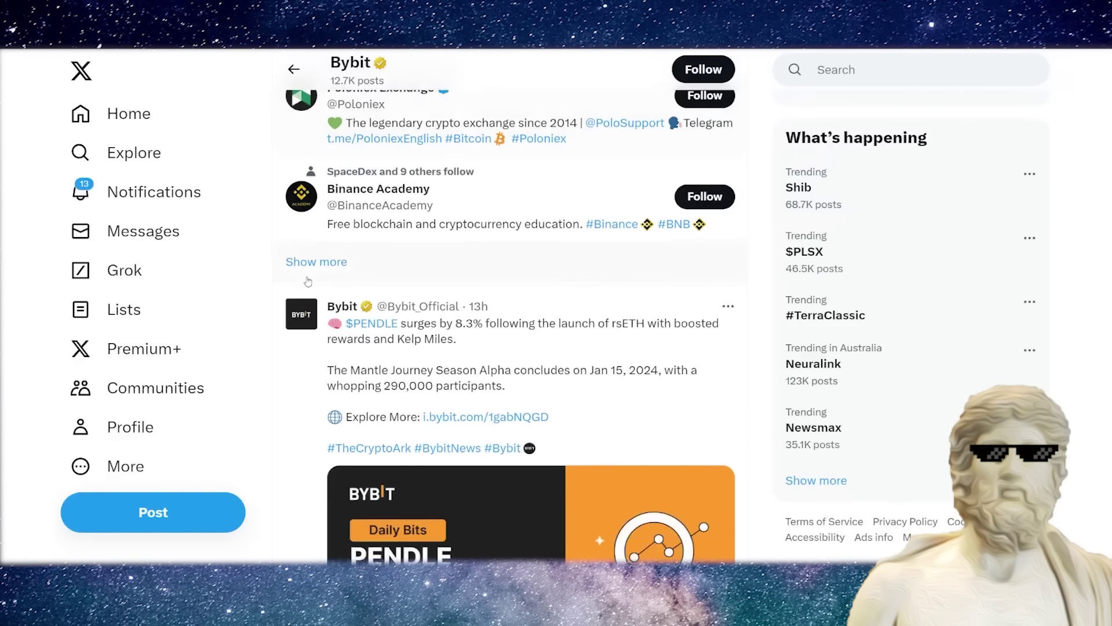
scroll(308, 280, down, 8)
scroll(308, 279, down, 5)
scroll(308, 277, down, 5)
scroll(308, 278, down, 1)
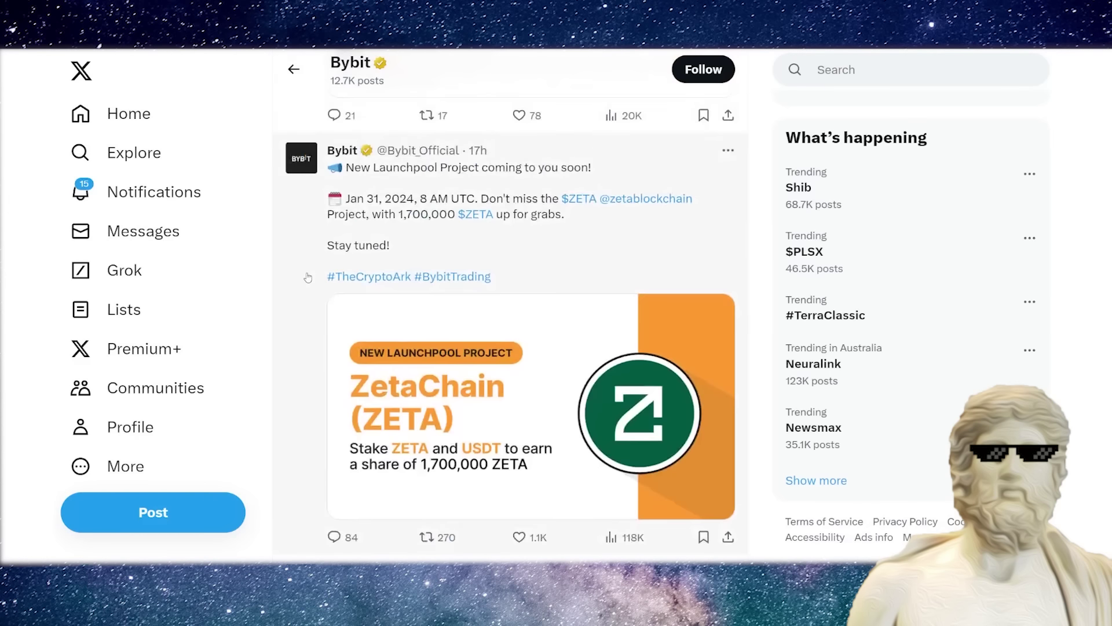
scroll(308, 277, down, 9)
scroll(308, 277, down, 7)
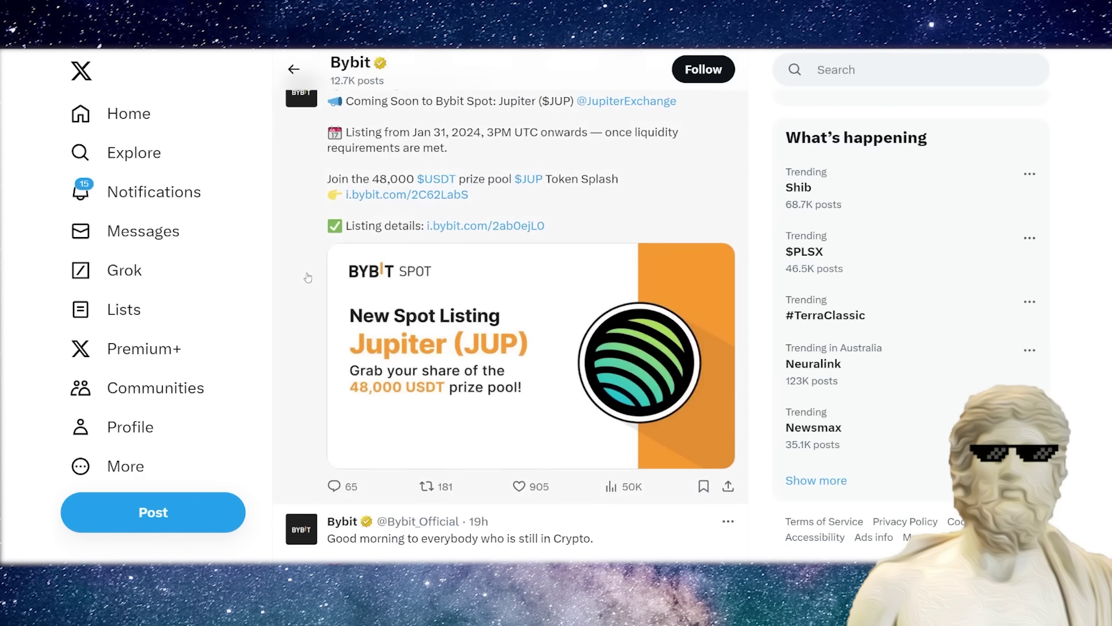
scroll(307, 278, up, 2)
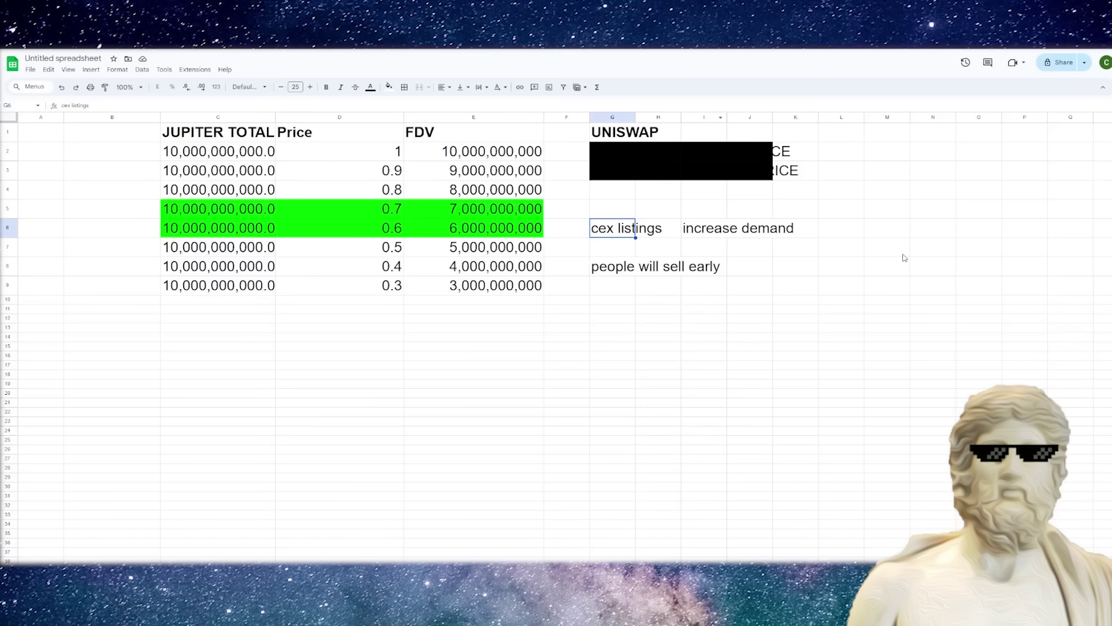
click(842, 234)
shift+click(620, 232)
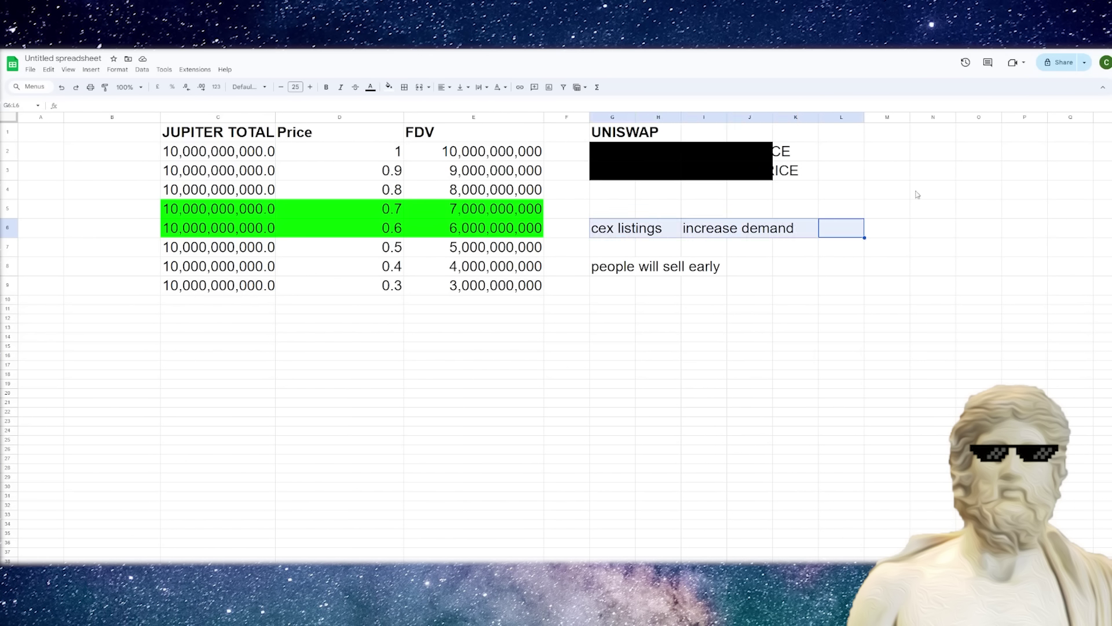
drag(838, 272, 618, 290)
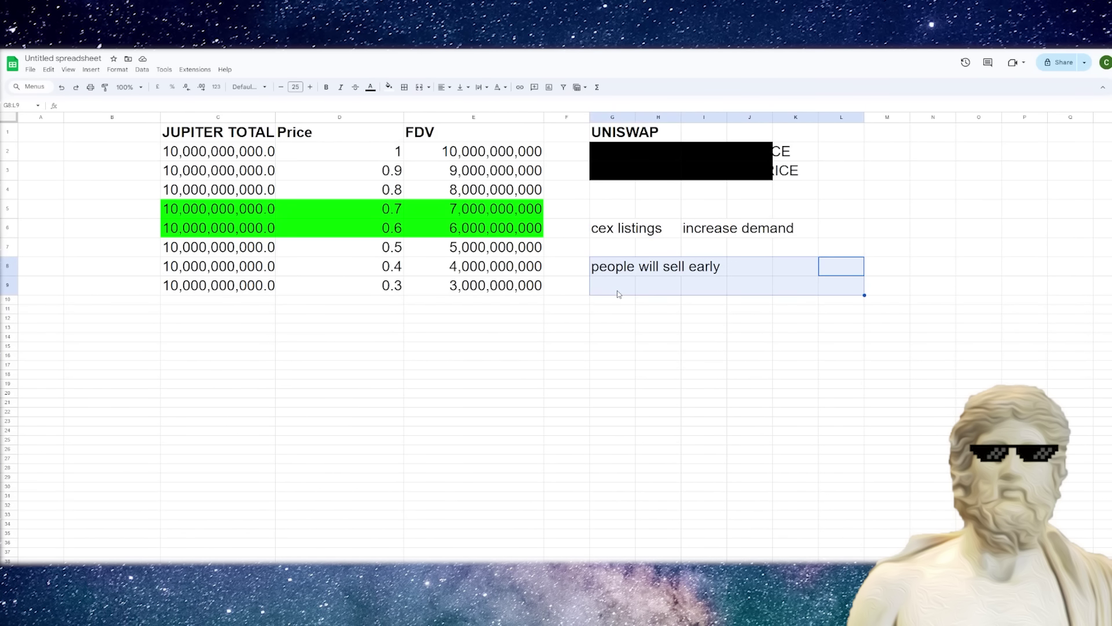
click(811, 267)
shift+click(666, 281)
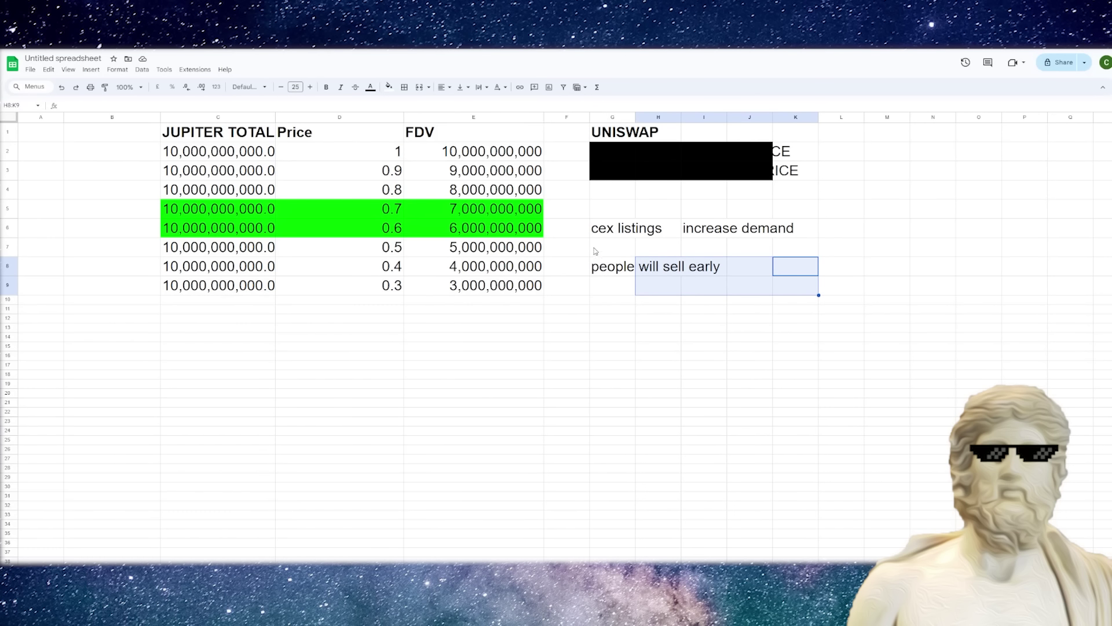
click(795, 268)
drag(840, 268, 613, 270)
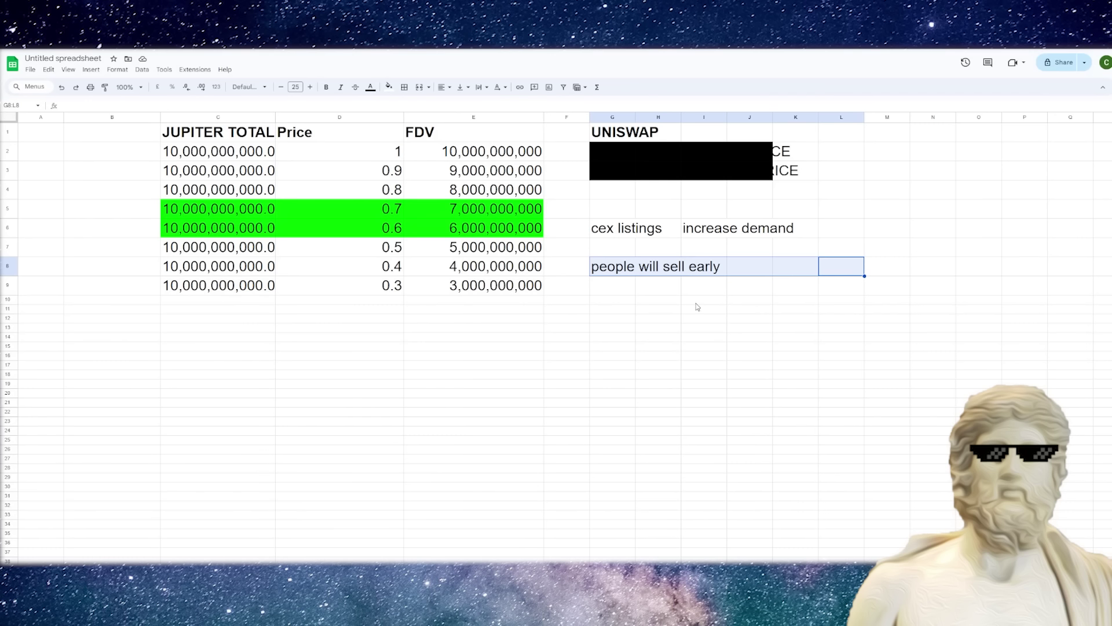
drag(878, 212, 613, 225)
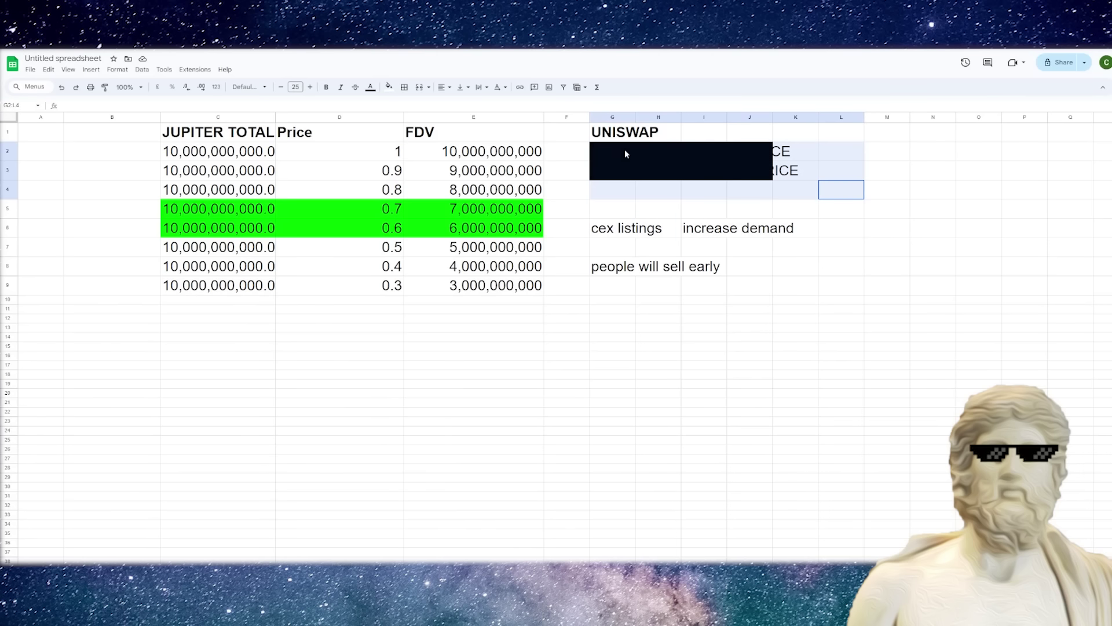
Fill G2:L4 white to reveal the Uniswap notes and widen column G.
drag(837, 196, 608, 152)
click(388, 87)
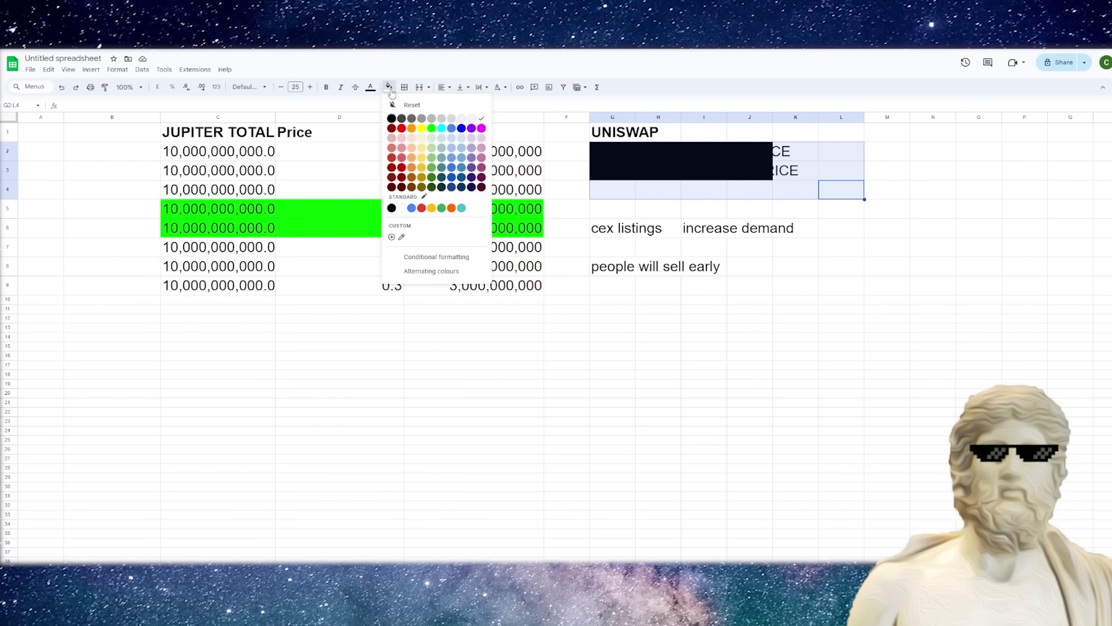
click(479, 122)
click(884, 348)
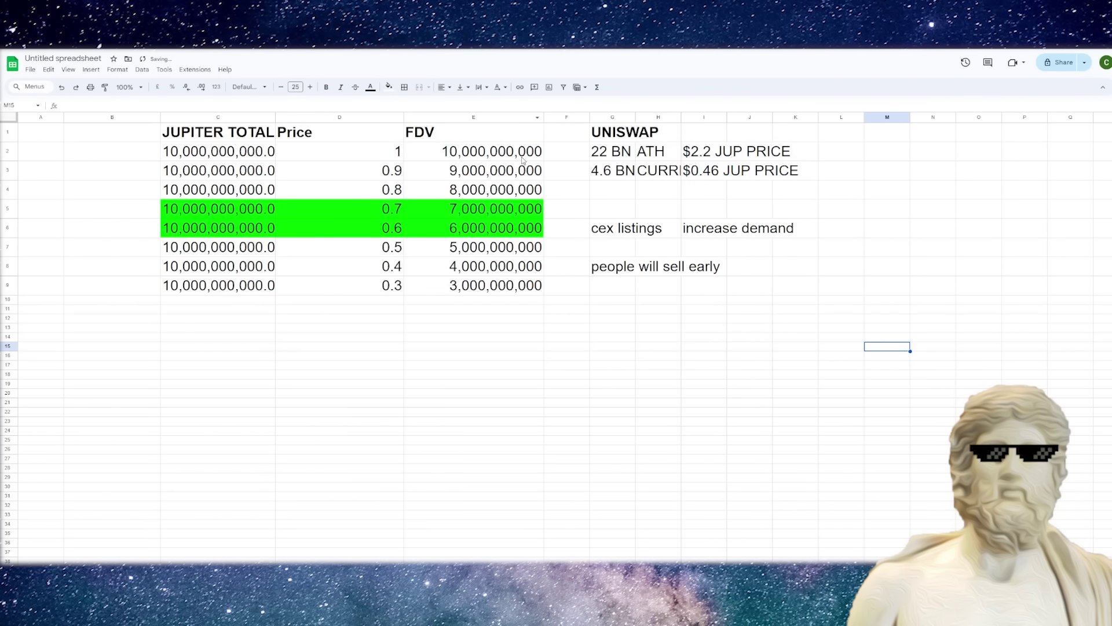
drag(634, 119, 696, 119)
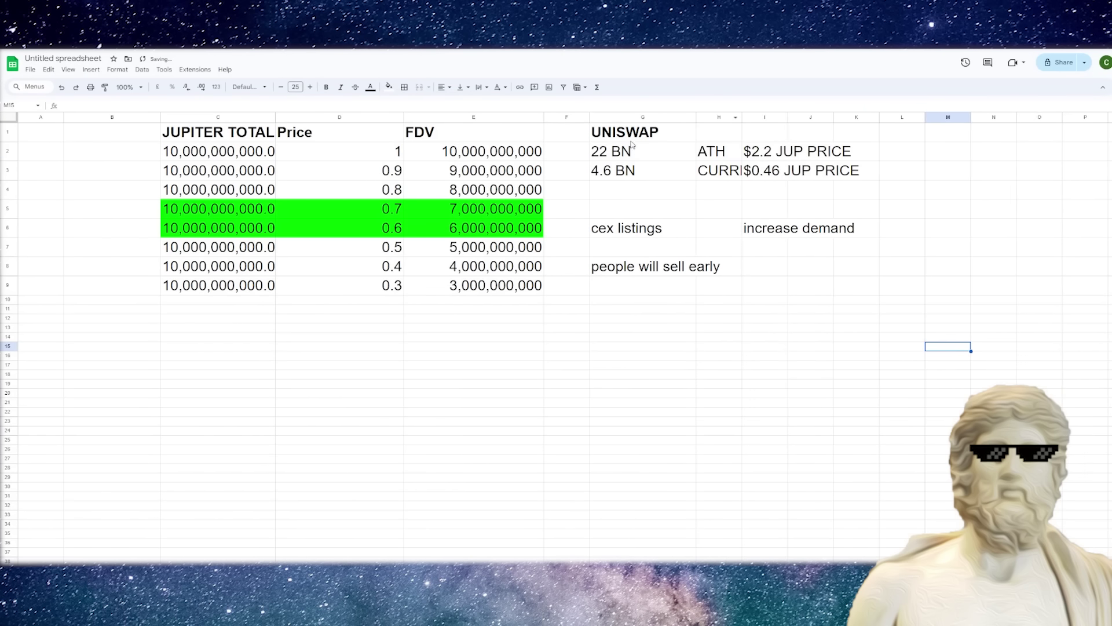
click(693, 216)
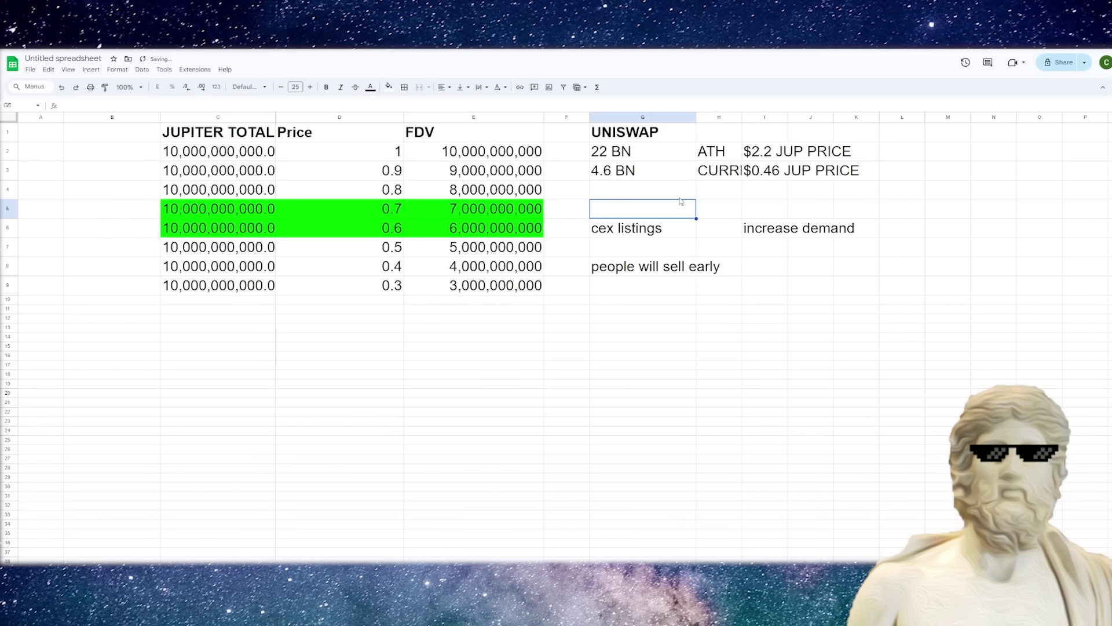
Point out 22 BN ATH at $2.2 and 4.6 BN CURRENT at $0.46 JUP price.
click(644, 150)
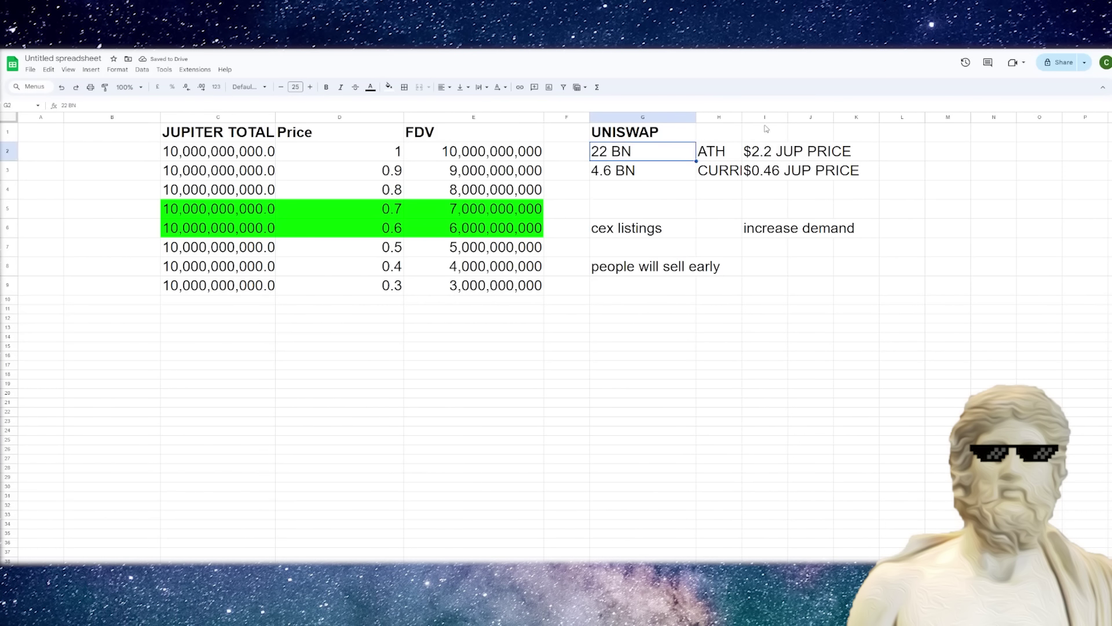
click(760, 156)
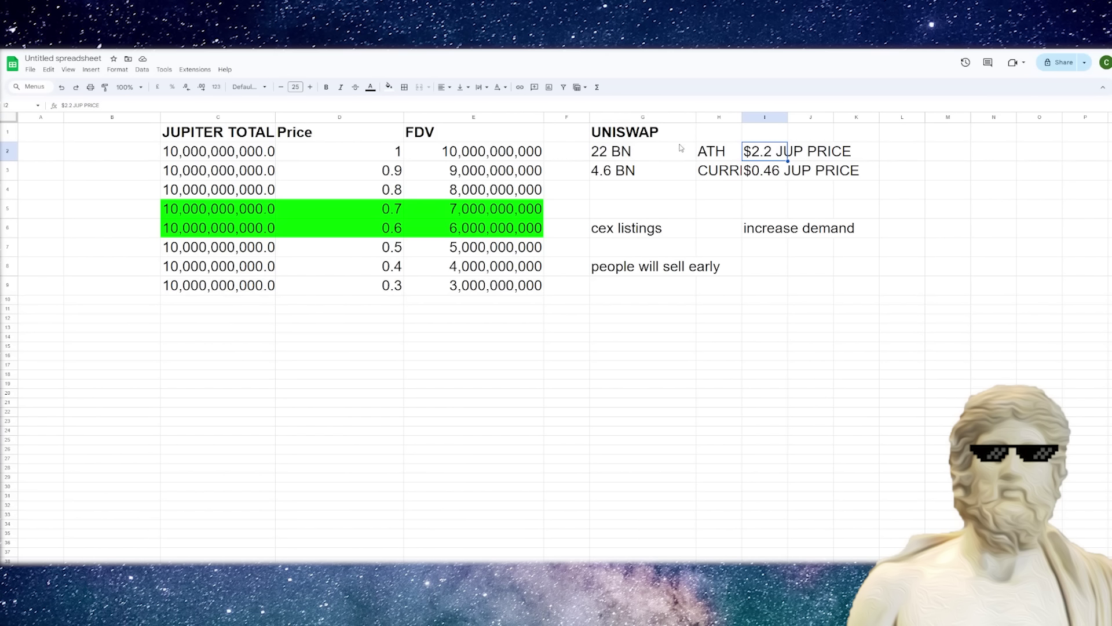
click(609, 177)
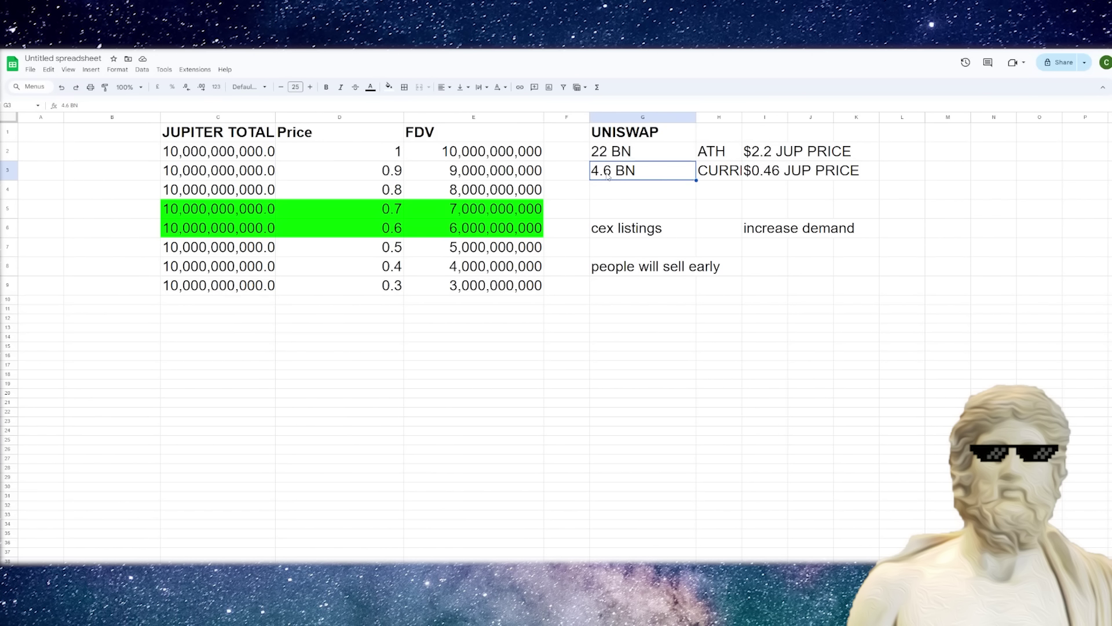
click(789, 175)
click(731, 178)
click(794, 175)
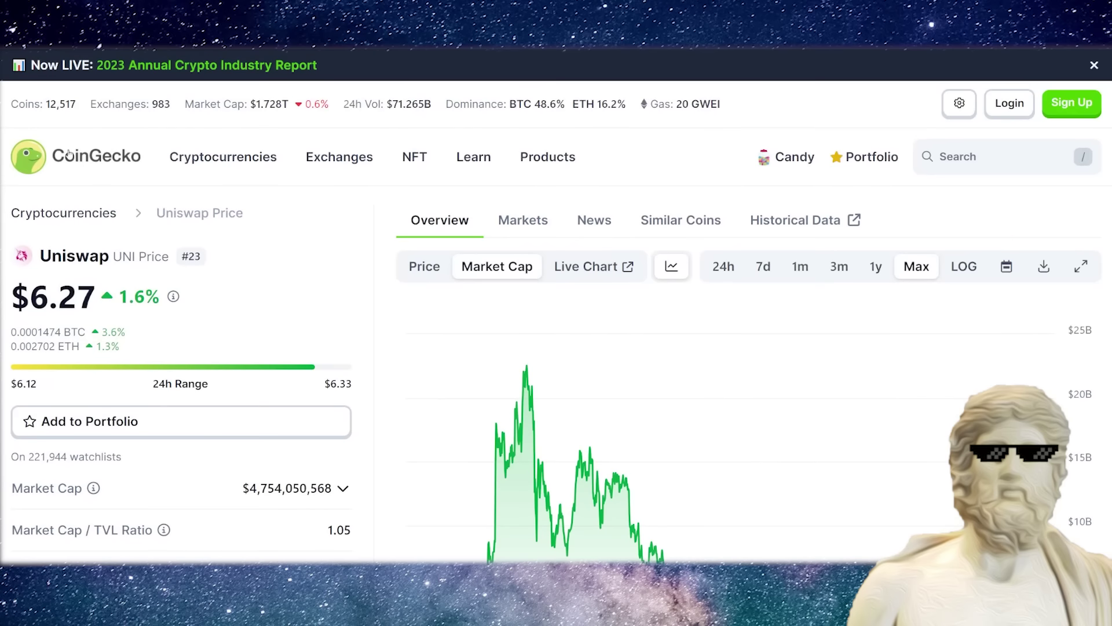
Browse CoinGecko's market-cap ranking and open the Solana coin page.
click(76, 152)
scroll(655, 362, down, 2)
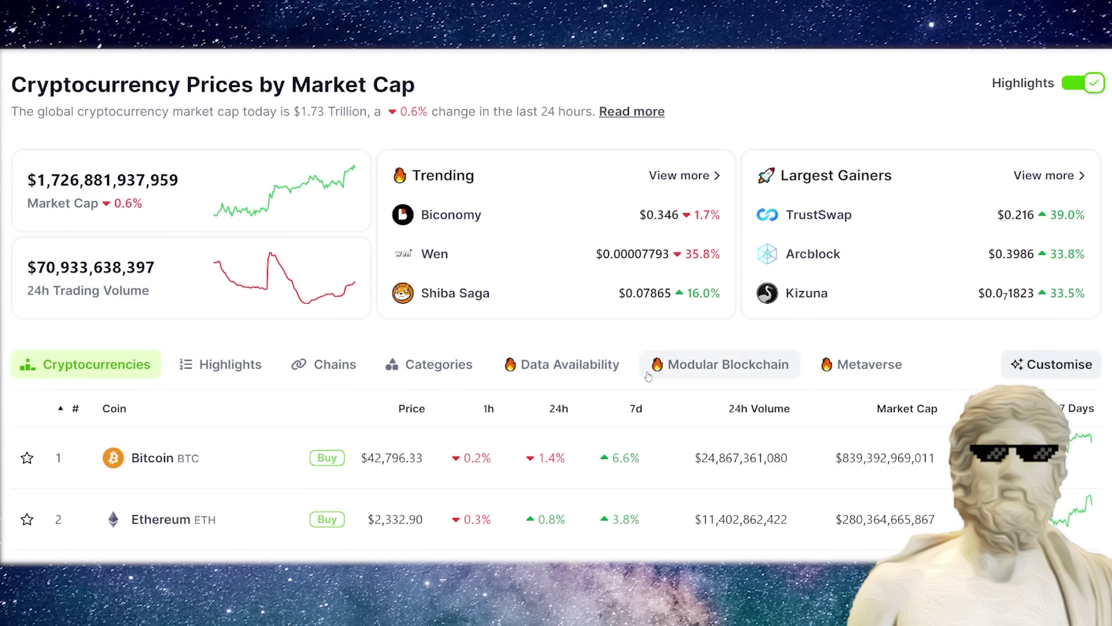
scroll(653, 347, down, 3)
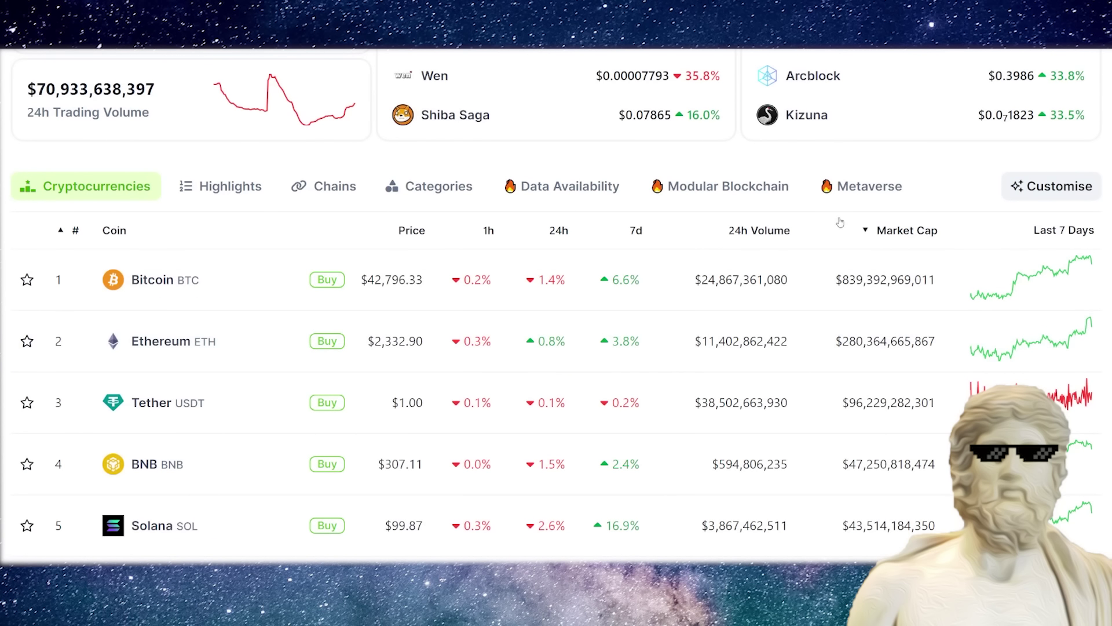
mouse_move(904, 408)
scroll(449, 312, down, 9)
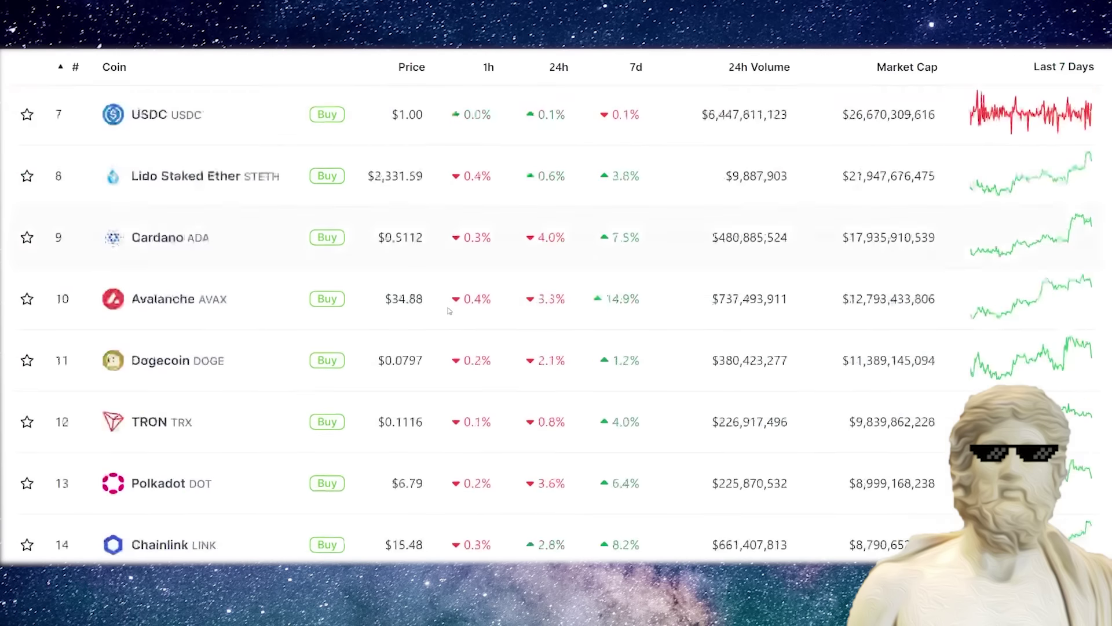
scroll(448, 311, up, 4)
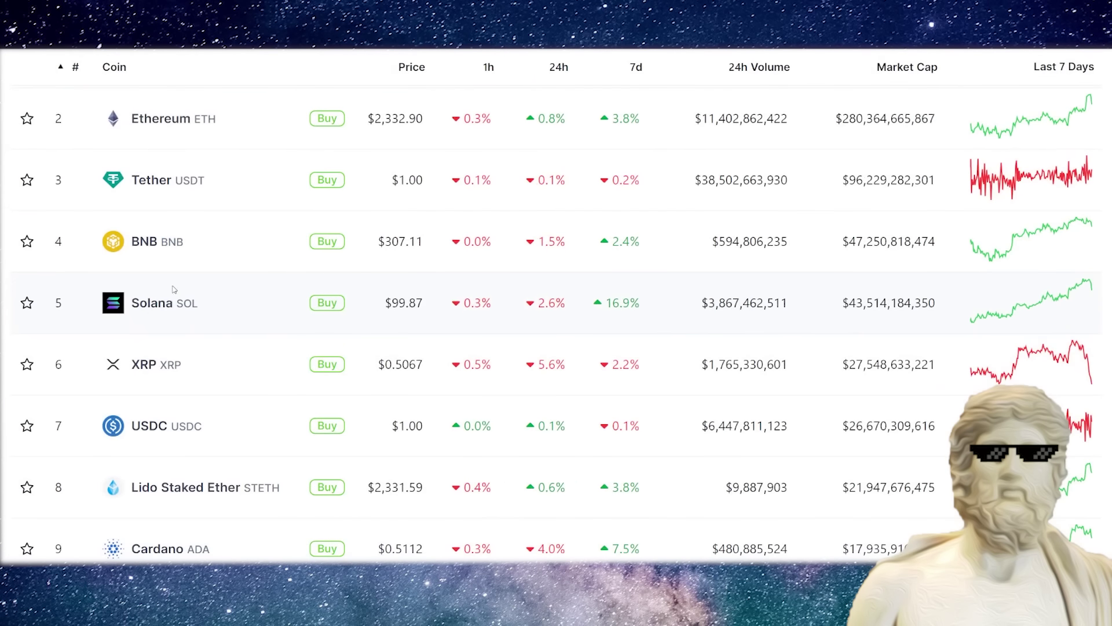
click(174, 289)
Switch Solana's price chart to the one-year range.
scroll(178, 290, down, 3)
scroll(179, 290, up, 3)
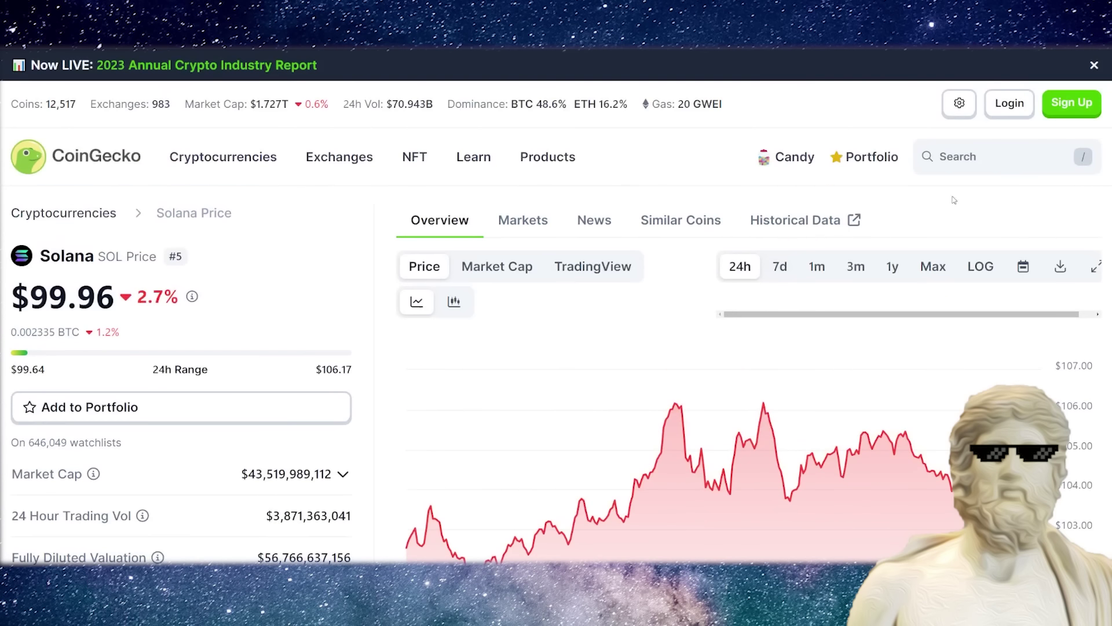
click(893, 268)
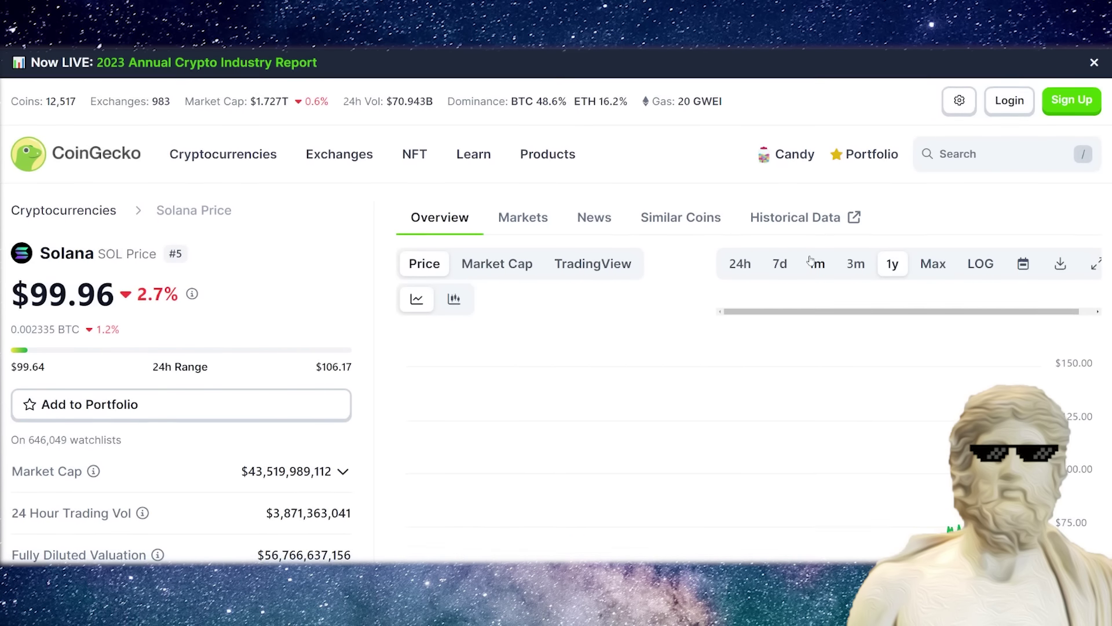
scroll(823, 263, down, 2)
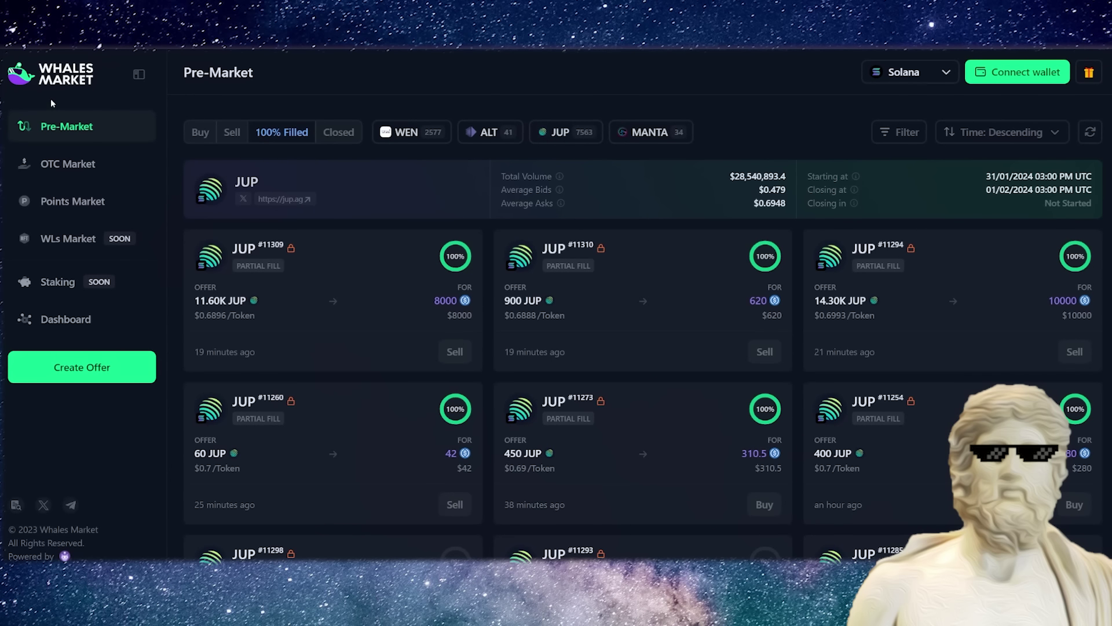
Compare Whales Market JUP buy and sell offers, ending on the Buy list.
scroll(113, 74, down, 3)
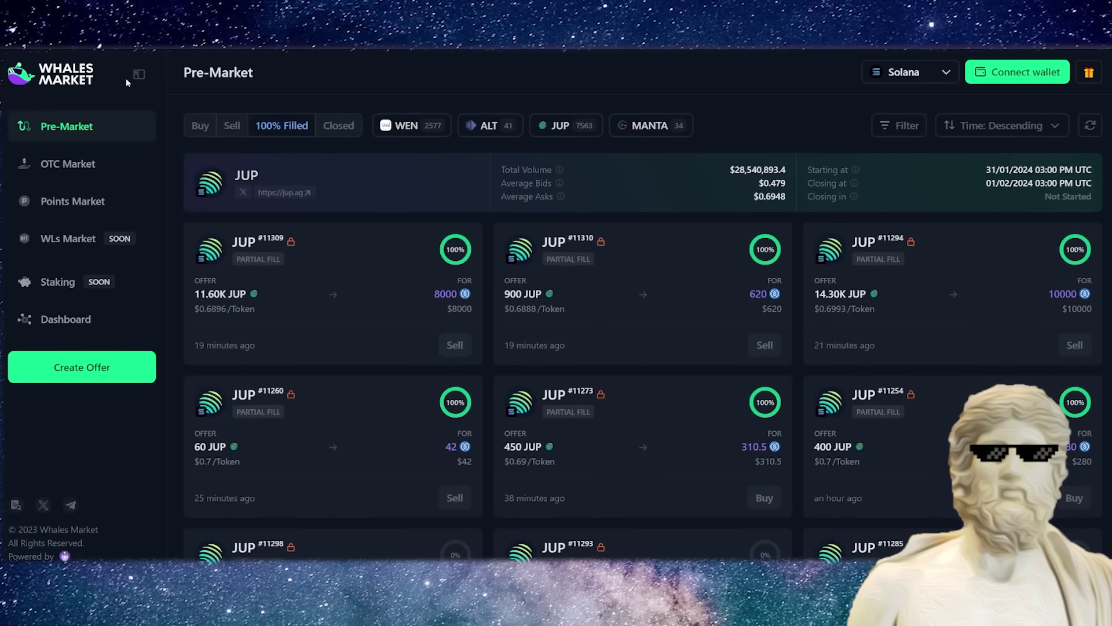
scroll(126, 83, up, 3)
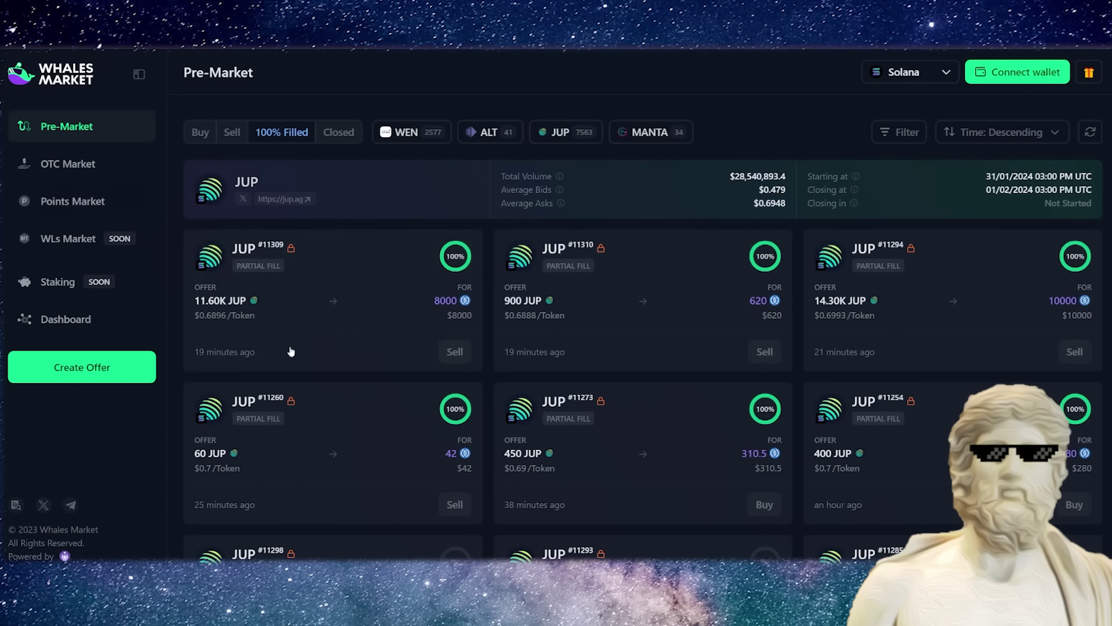
click(198, 135)
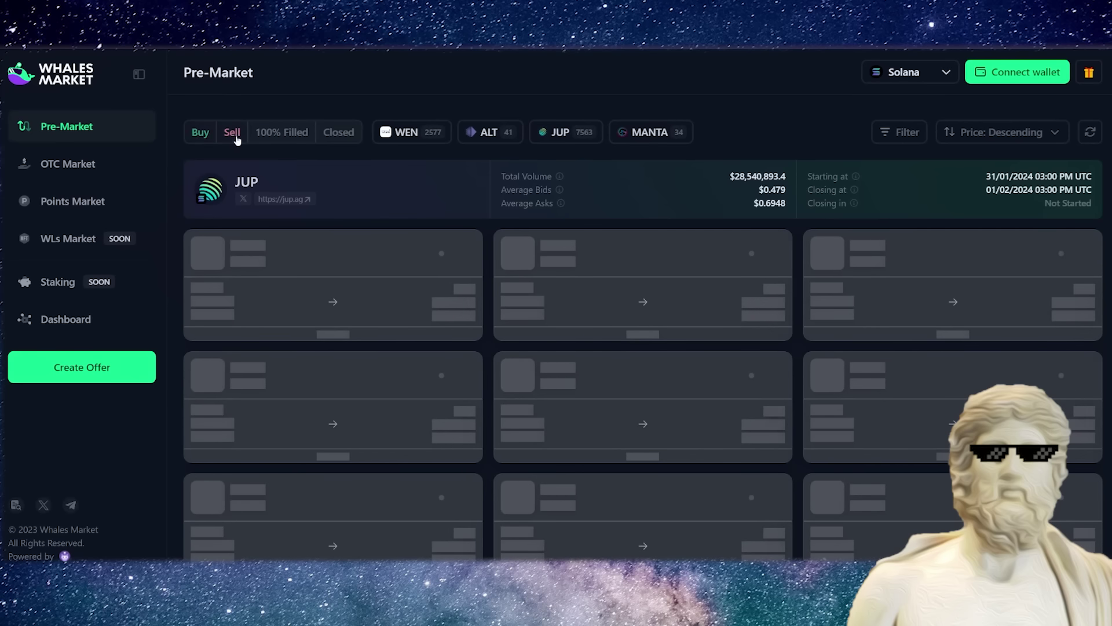
click(233, 137)
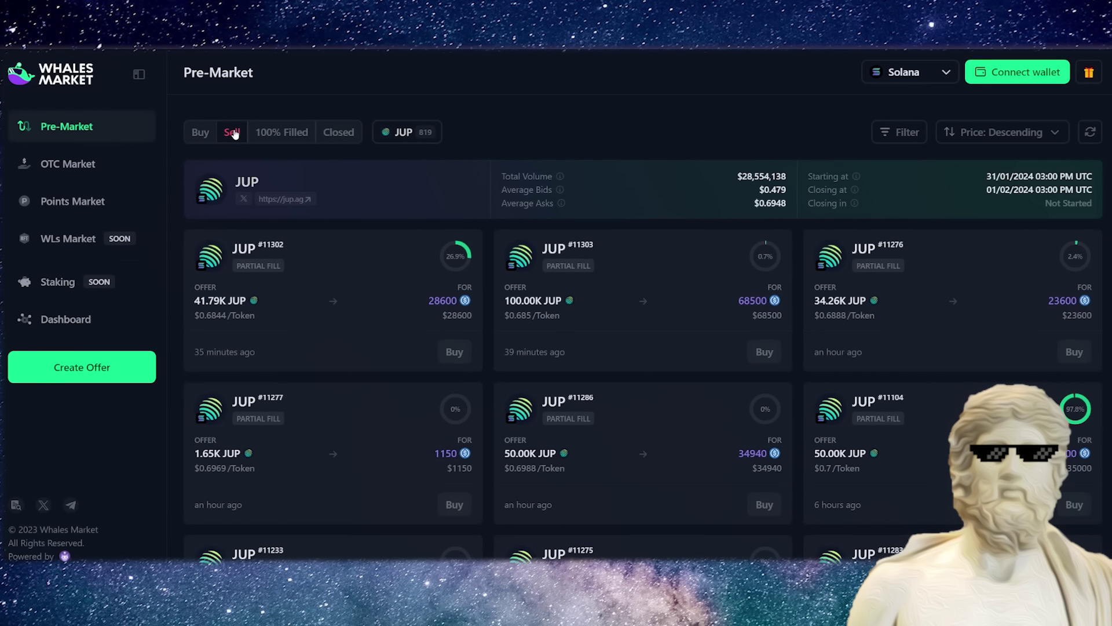
click(200, 133)
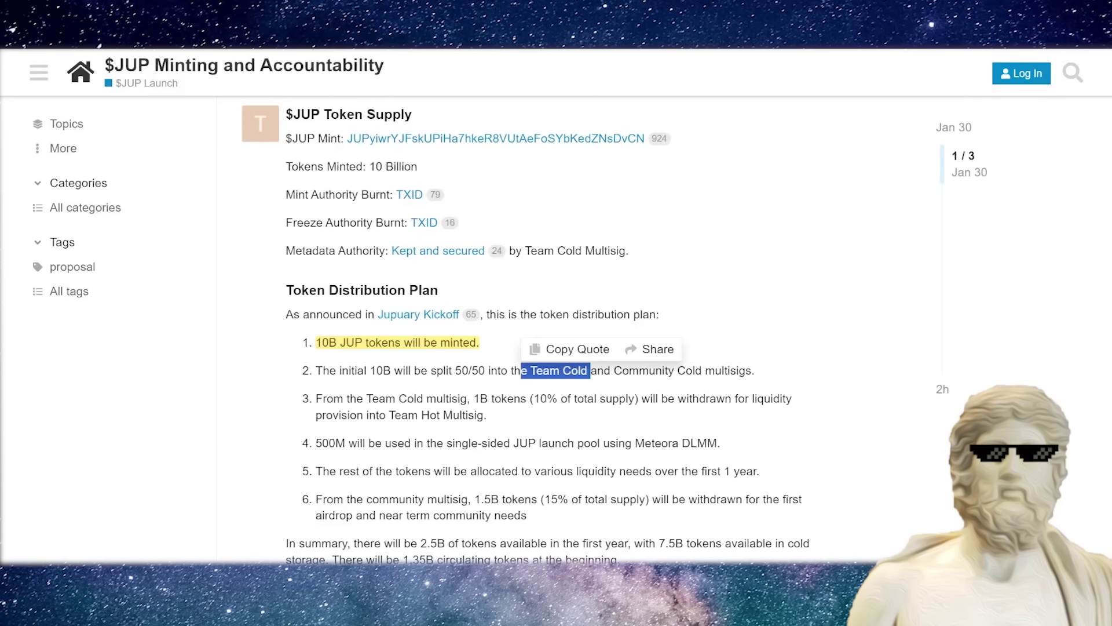
Scroll the $JUP Minting and Accountability post to its mint chart and back up.
scroll(258, 222, down, 1)
scroll(258, 222, down, 5)
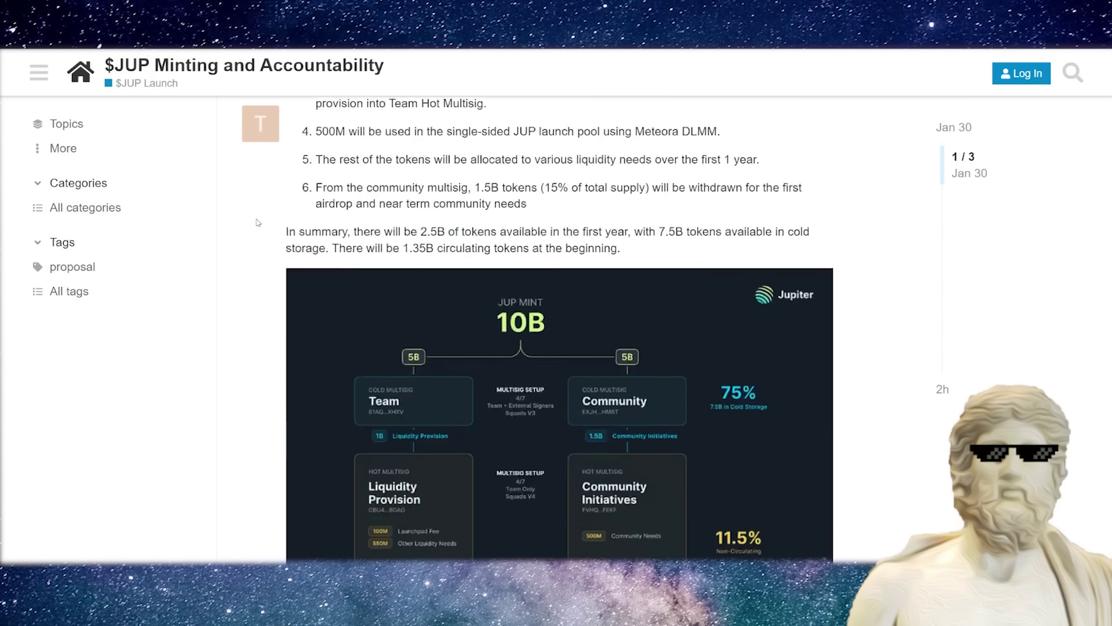
scroll(258, 223, up, 15)
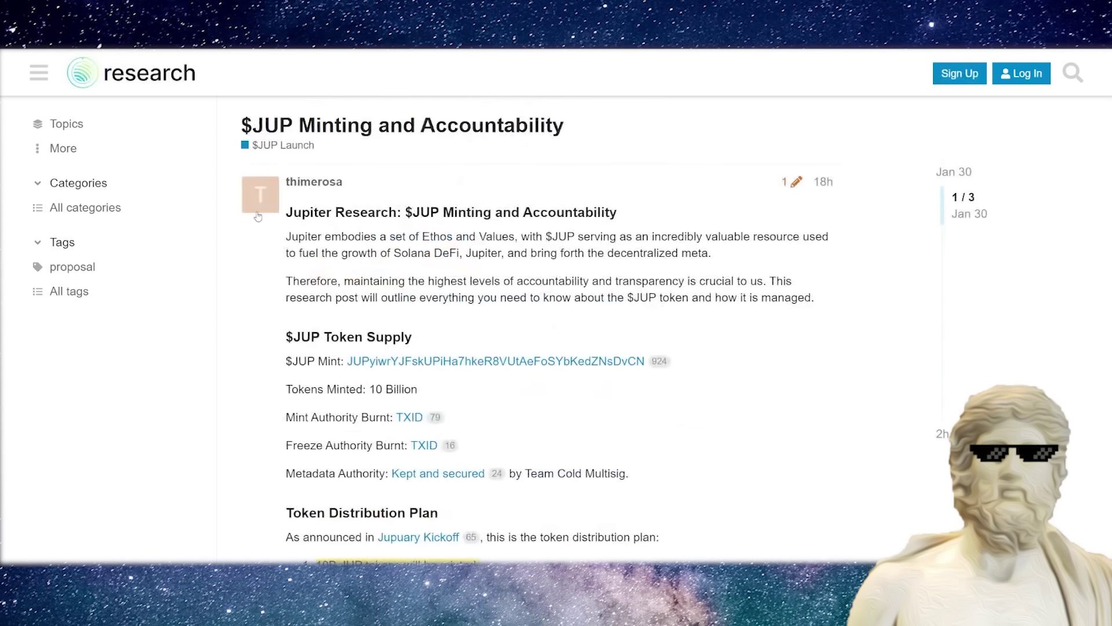